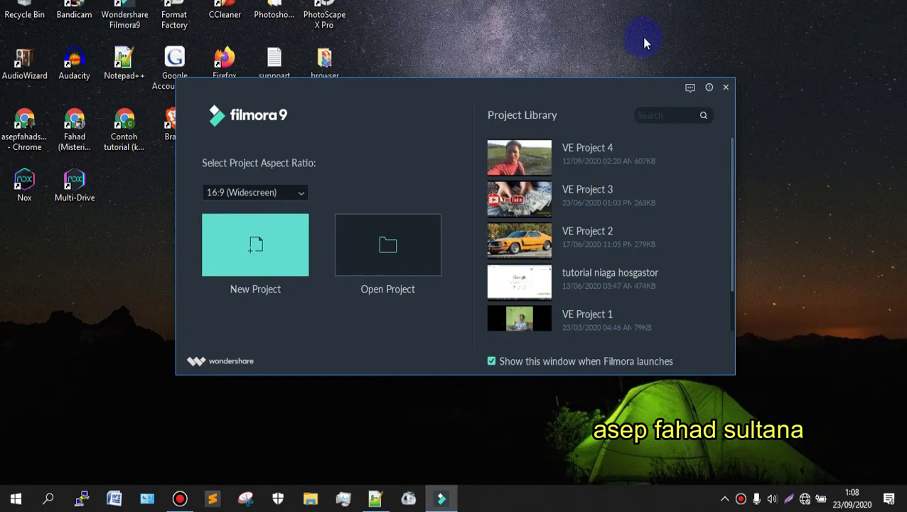
Create a new project with the 16:9 (Widescreen) aspect ratio
left_click(299, 195)
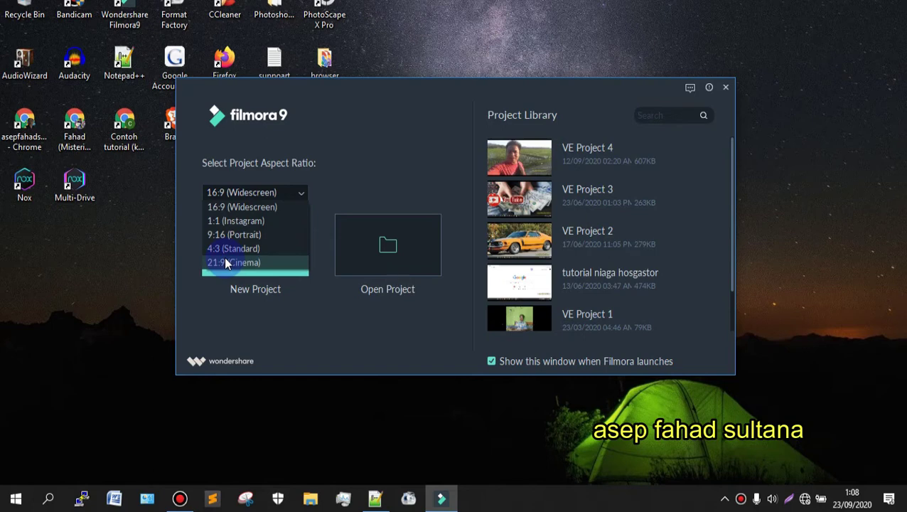
left_click(396, 155)
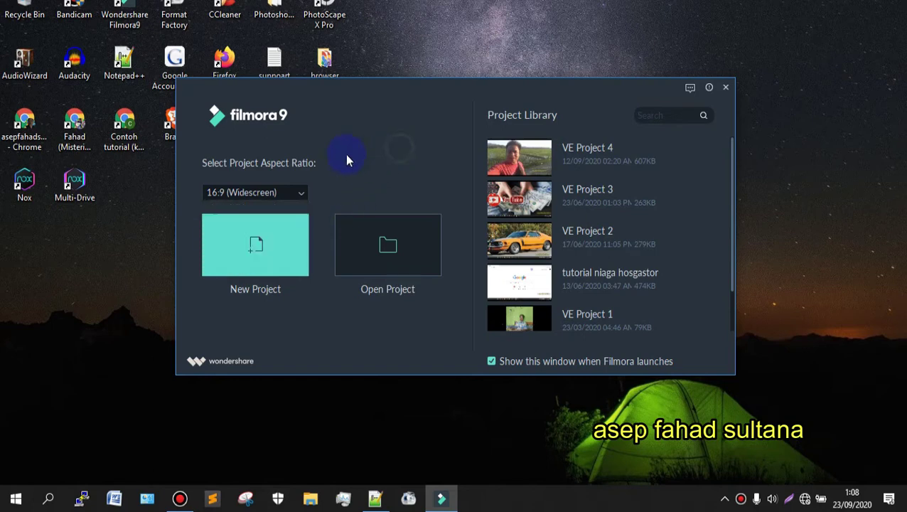
left_click_drag(409, 91, 431, 84)
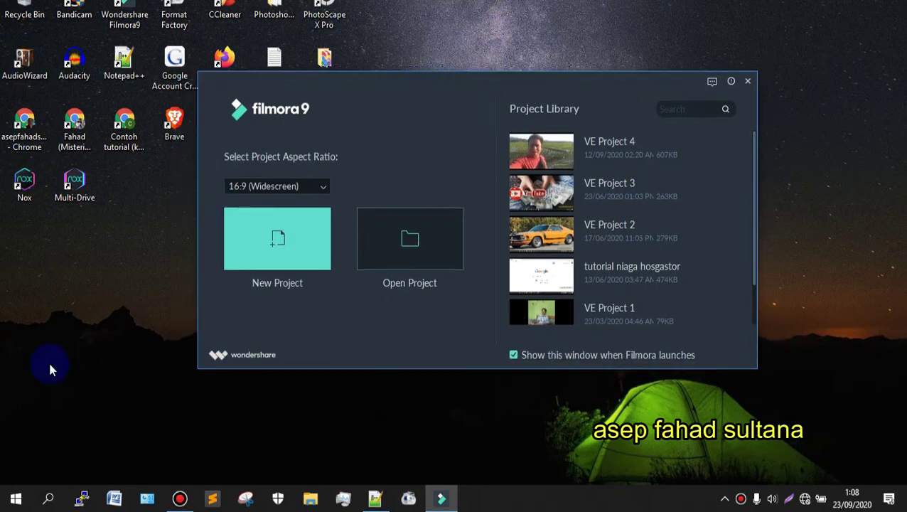
left_click(323, 185)
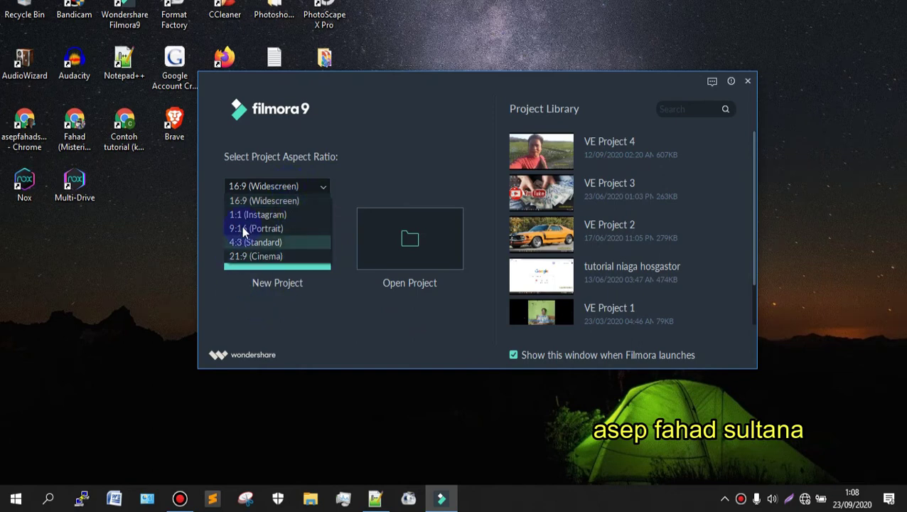
left_click(281, 201)
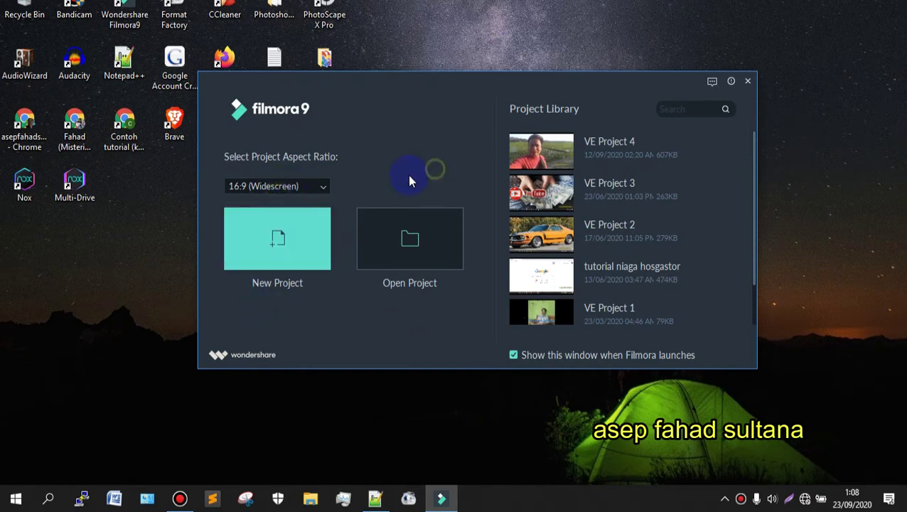
left_click(251, 279)
left_click(279, 238)
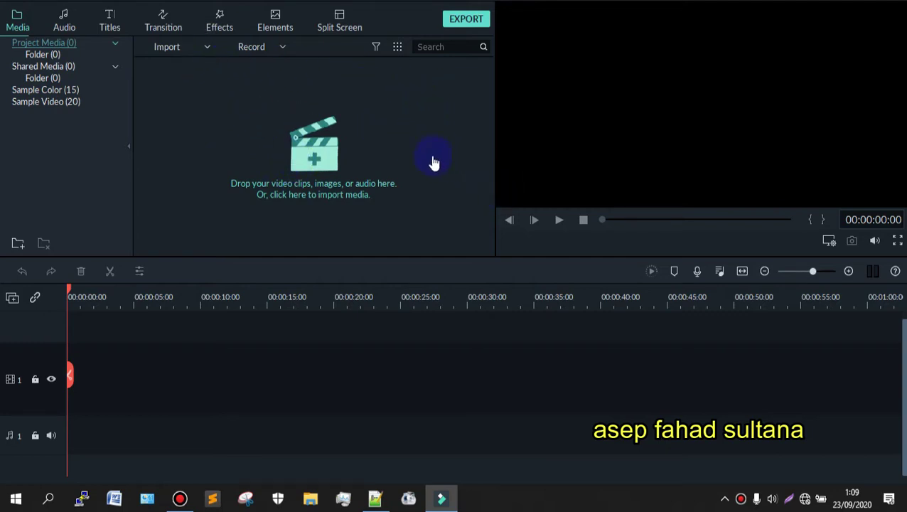
Import the videos VID_20200603_153351 and VID_20200603_153712 from the Documents folder into the project media
left_click(348, 158)
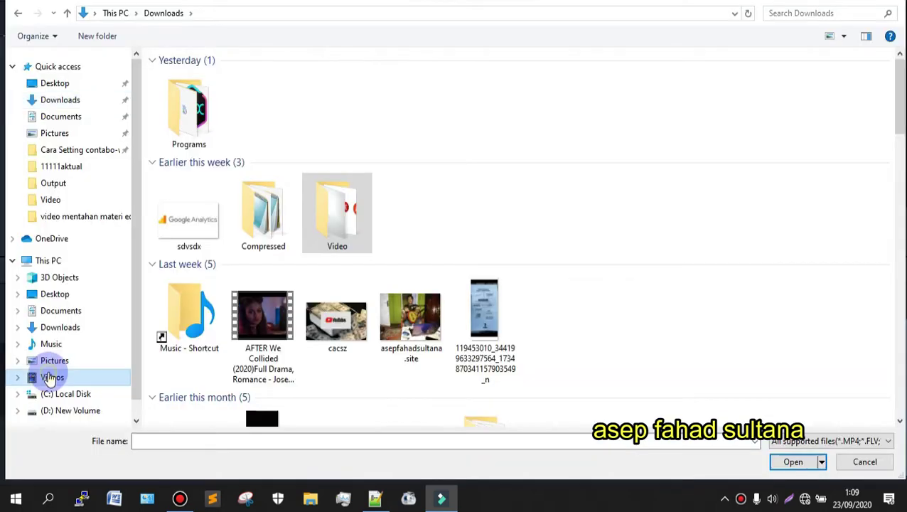
left_click(51, 377)
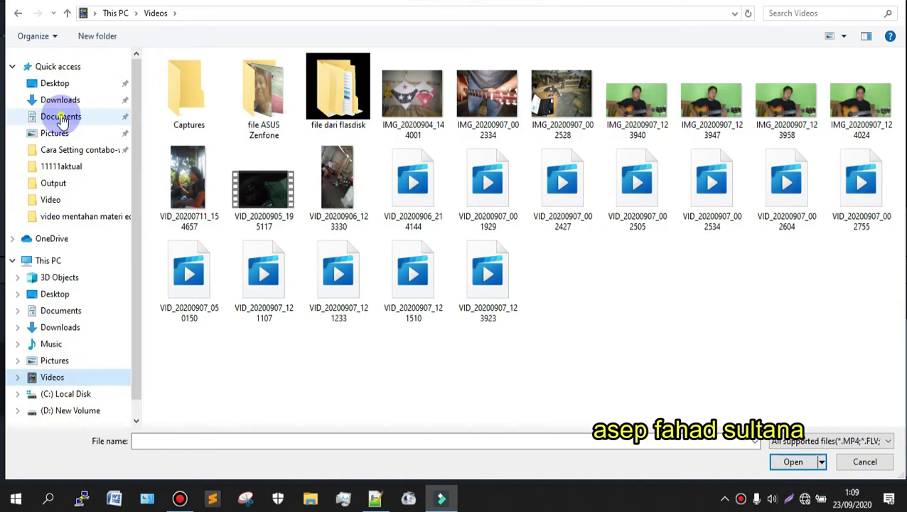
left_click(62, 117)
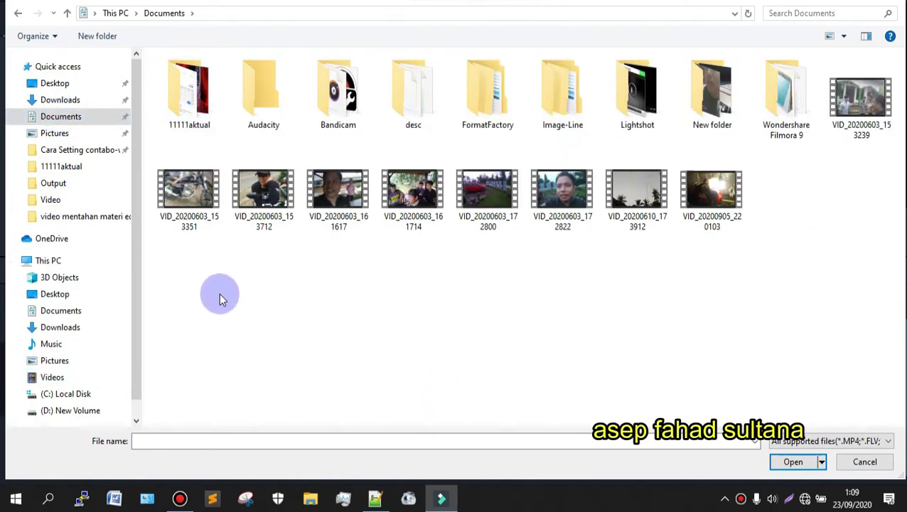
left_click(276, 197)
left_click(203, 188)
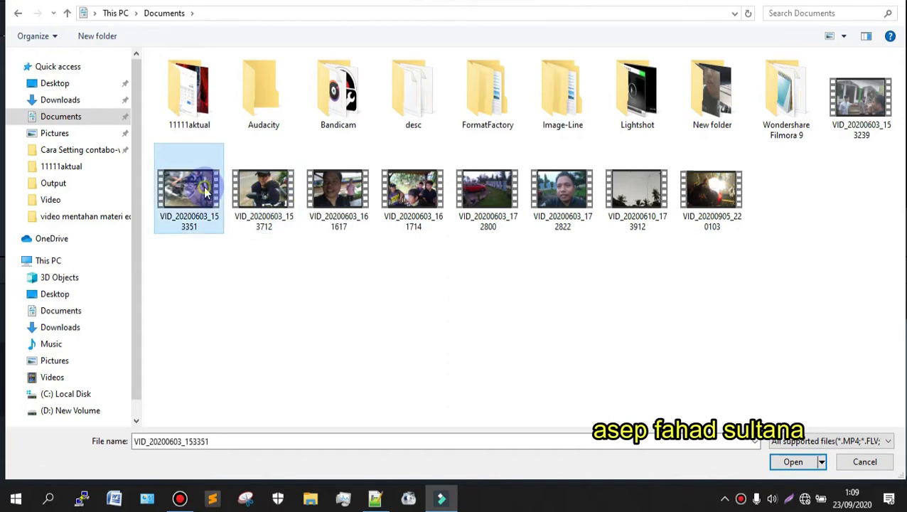
left_click_drag(175, 260, 262, 177)
left_click(793, 462)
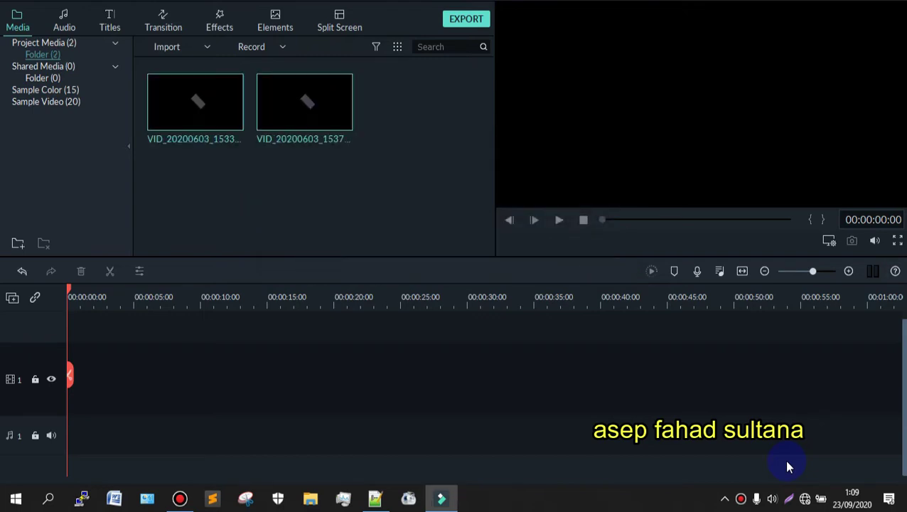
left_click_drag(182, 184, 351, 112)
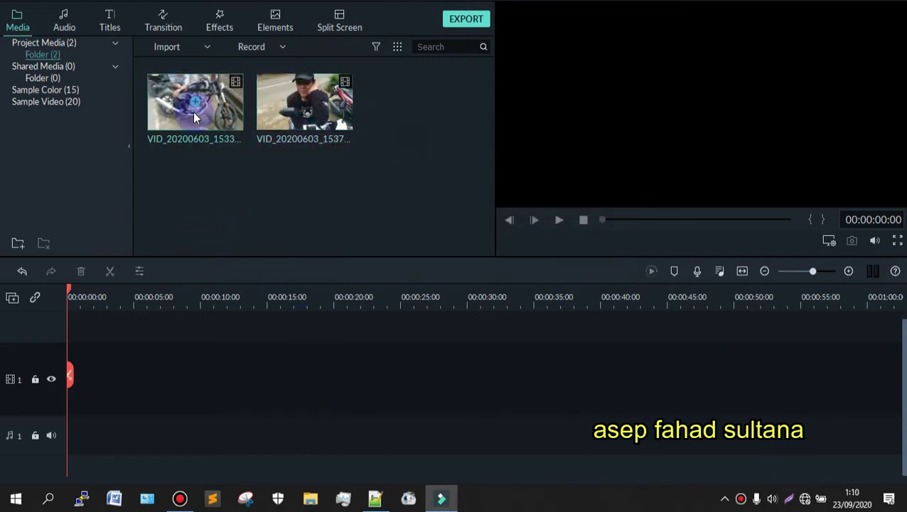
left_click(265, 171)
left_click_drag(174, 186, 335, 112)
left_click(401, 117)
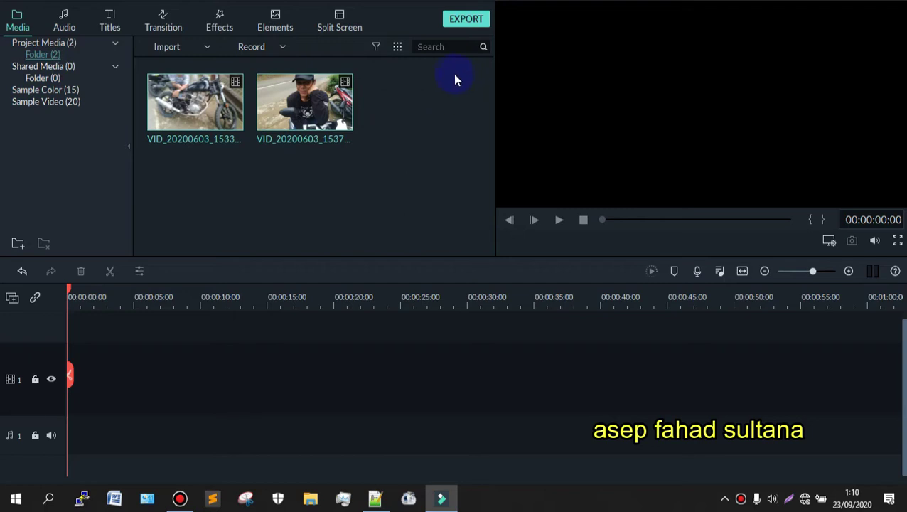
Add the motorcycle clip VID_20200603_153351 to the timeline and match the project settings to the media at 1920 x 1080 30fps
left_click(182, 87)
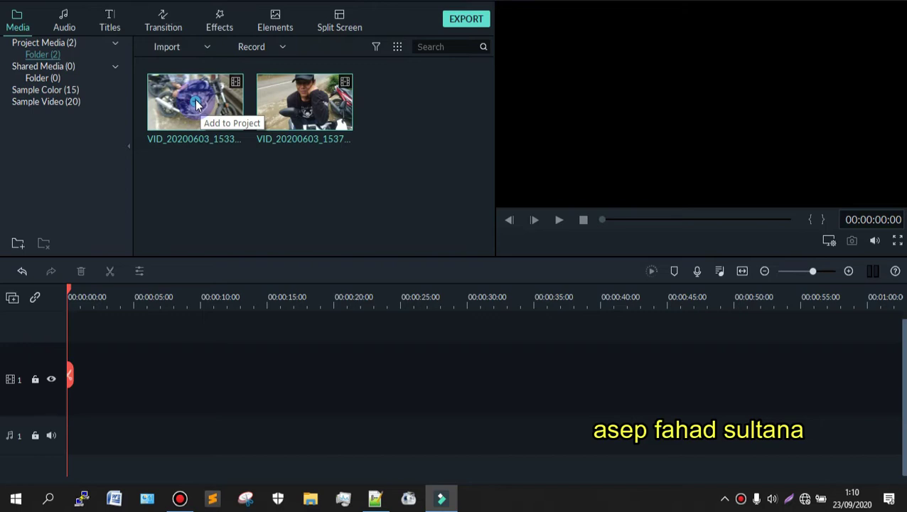
left_click_drag(198, 105, 74, 396)
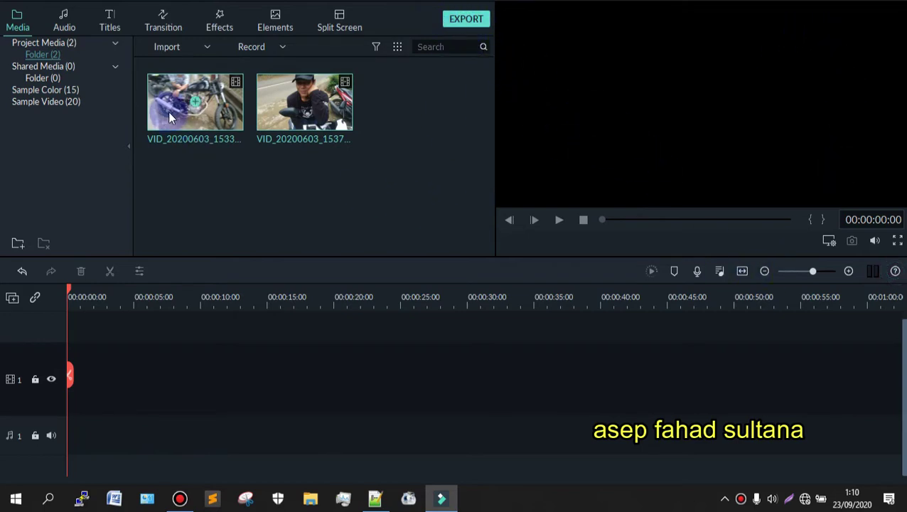
left_click(194, 106)
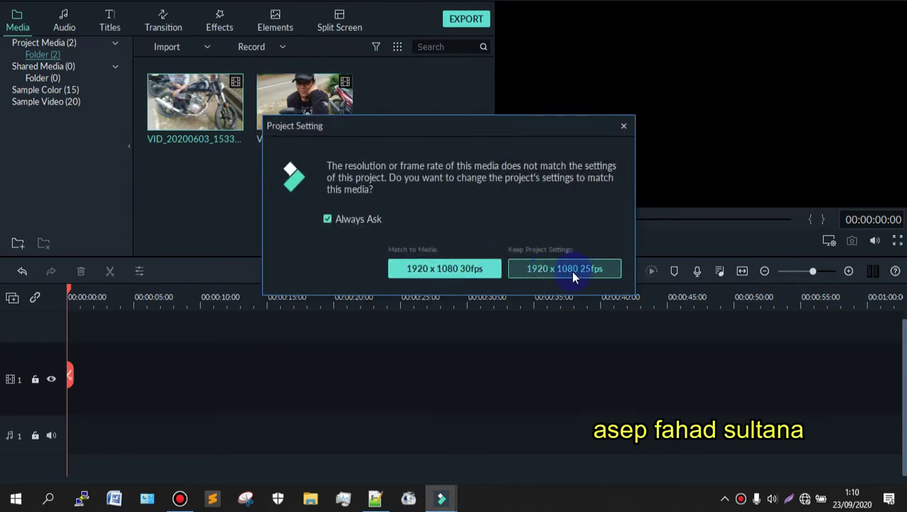
left_click(453, 272)
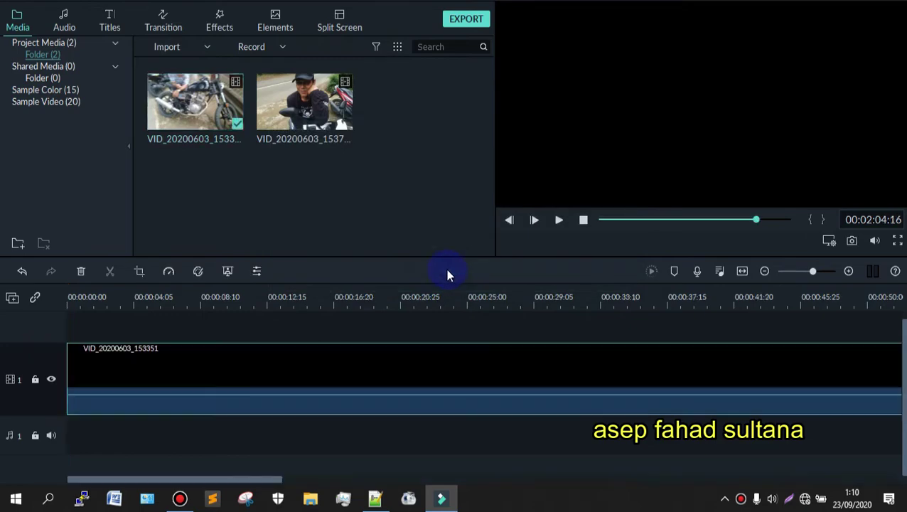
Play the motorcycle clip from the start of the timeline for a few seconds and pause it
mouse_move(812, 271)
left_mouse_down()
mouse_move(785, 273)
mouse_move(806, 269)
mouse_move(798, 274)
left_mouse_up()
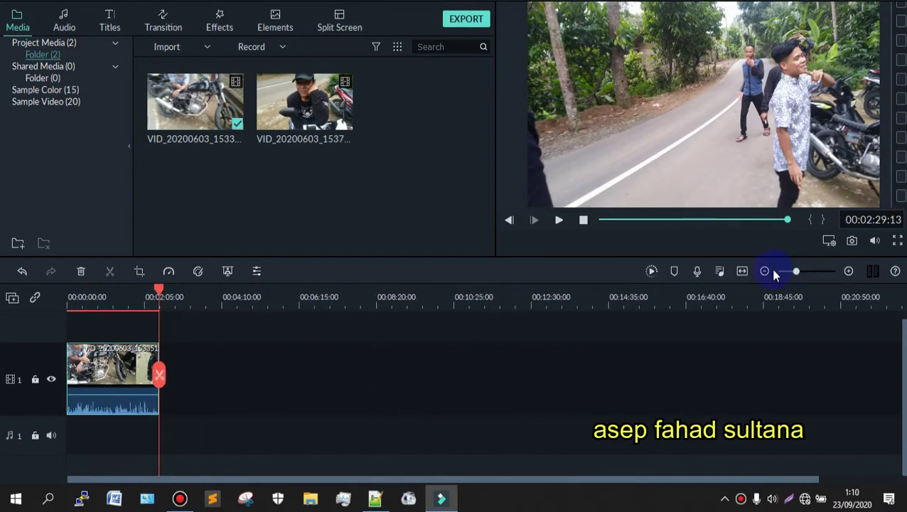
left_click_drag(162, 290, 8, 294)
left_click(559, 221)
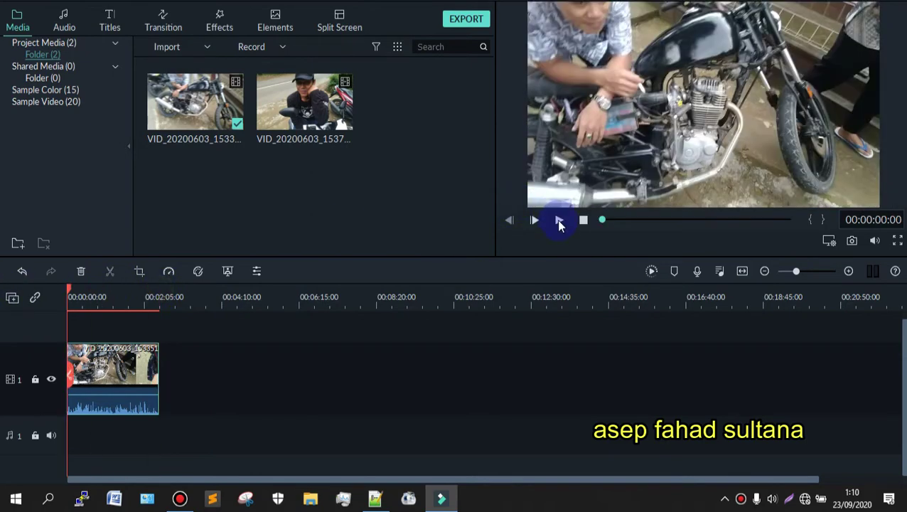
left_click(559, 222)
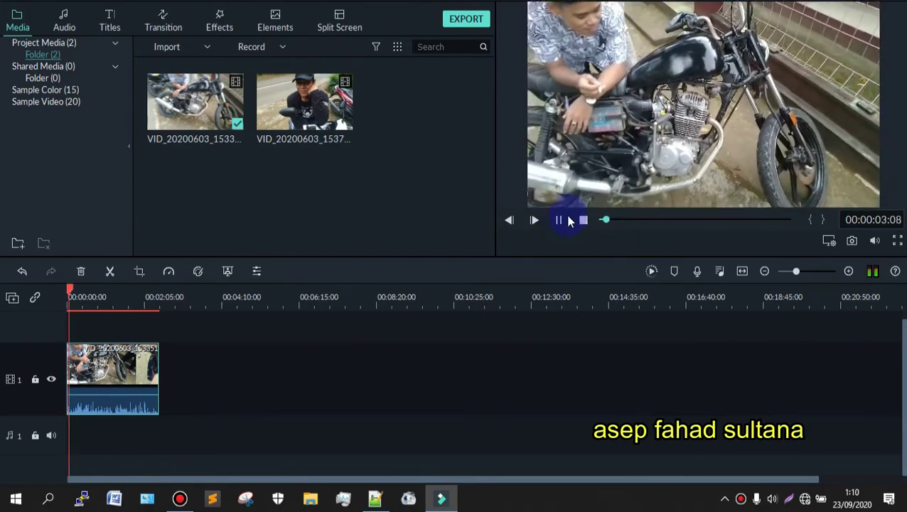
left_click(561, 222)
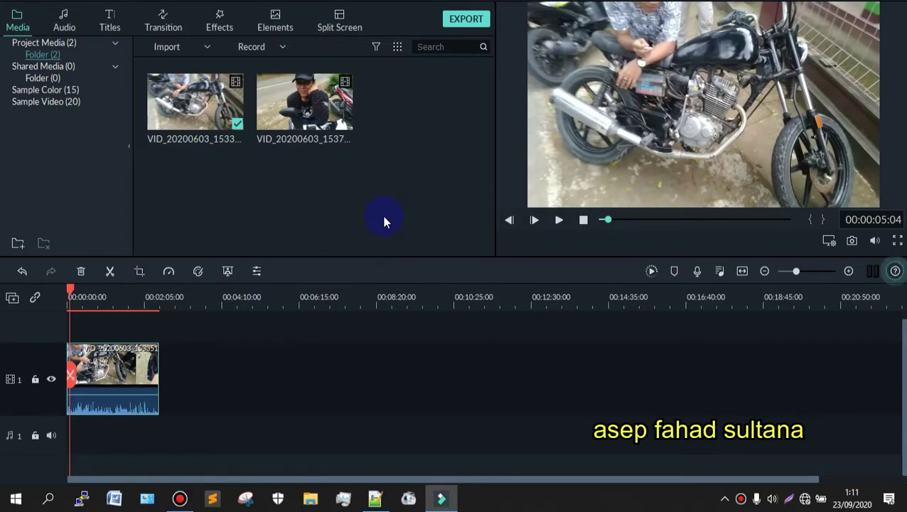
Enable Remove background noise in the timeline clip's audio settings, keep the strength at Weak, and apply the change
left_click(62, 23)
double_click(105, 402)
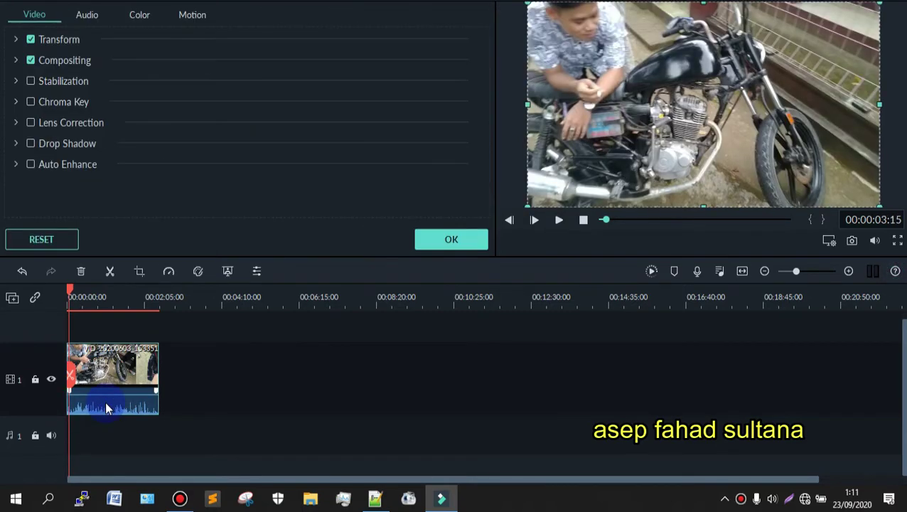
left_click(95, 16)
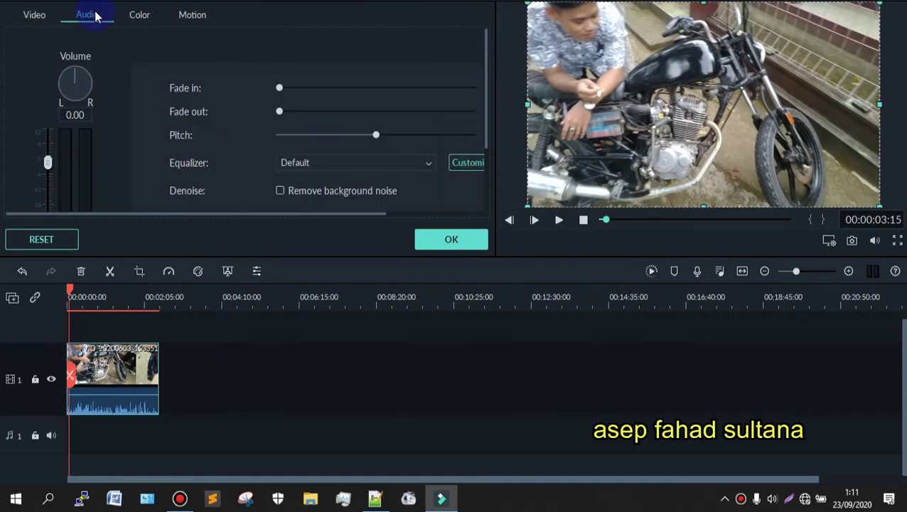
scroll(292, 101, "down", 2)
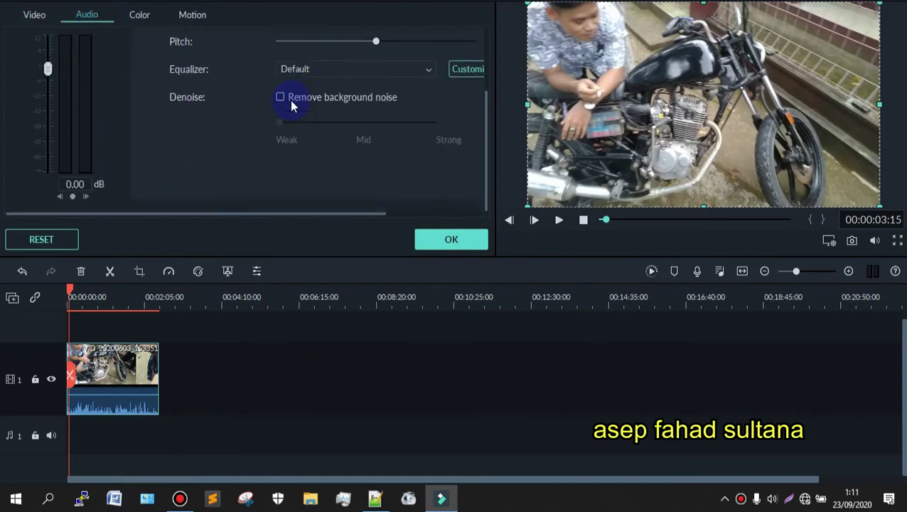
left_click(280, 97)
scroll(374, 169, "up", 2)
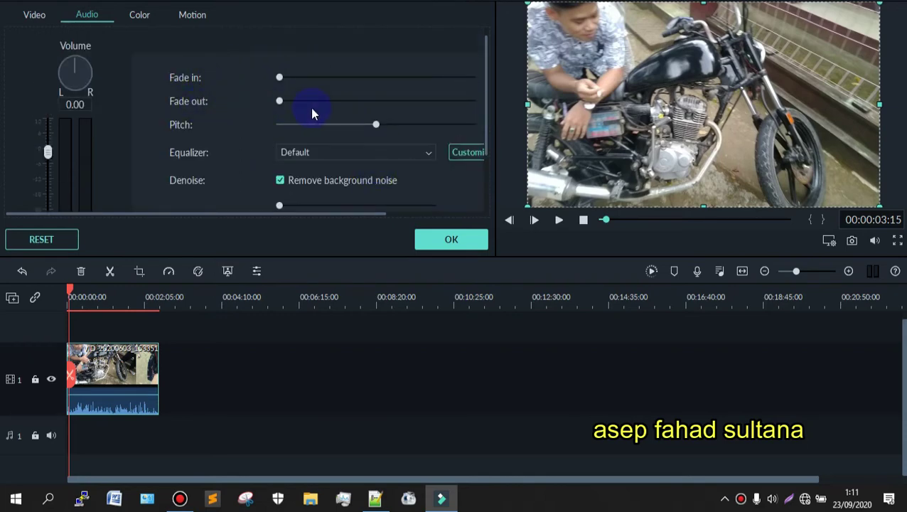
scroll(163, 98, "down", 2)
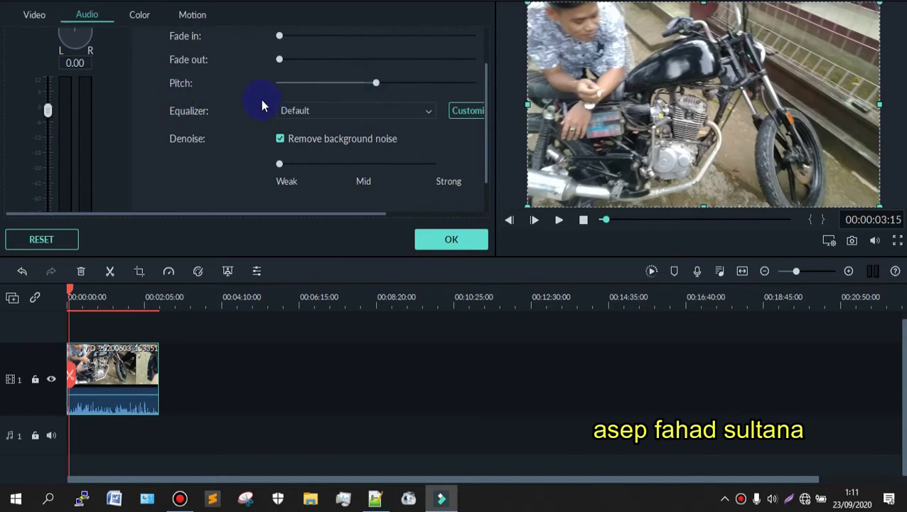
left_click(420, 118)
left_click(420, 118)
scroll(378, 177, "down", 1)
scroll(244, 131, "up", 3)
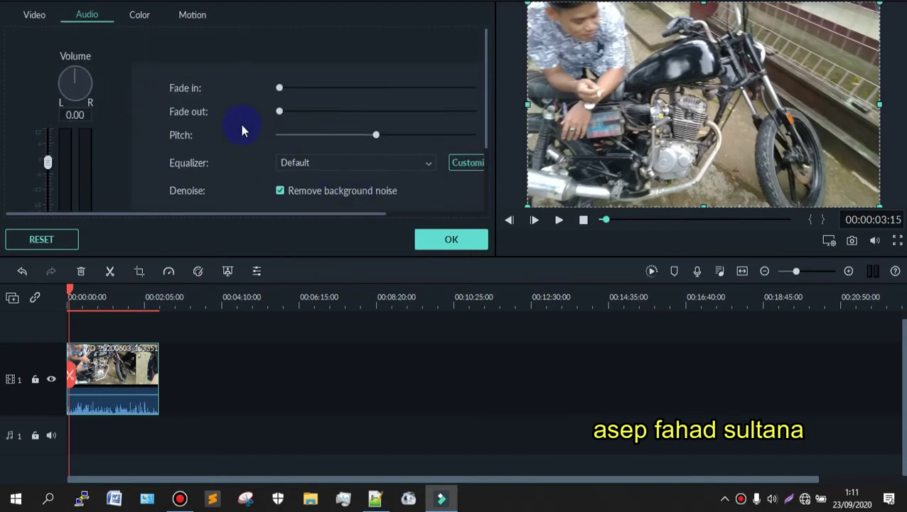
scroll(237, 134, "down", 3)
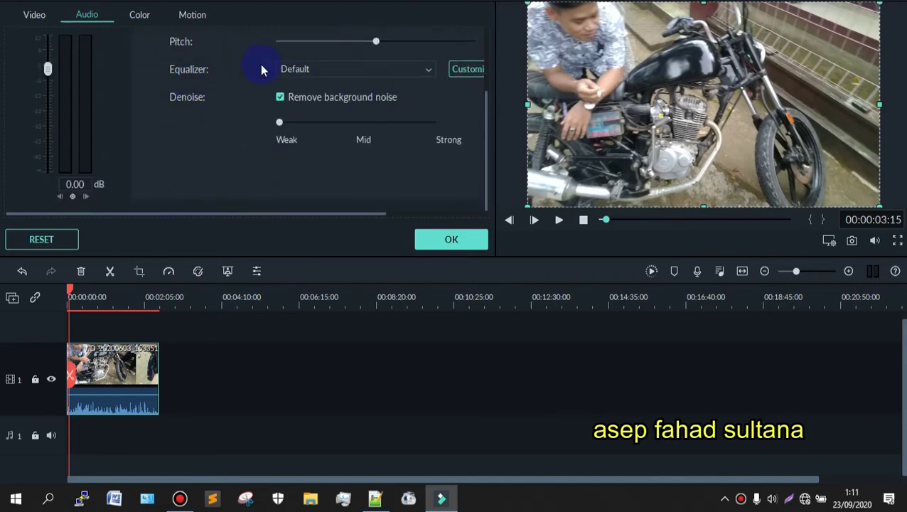
left_click(436, 246)
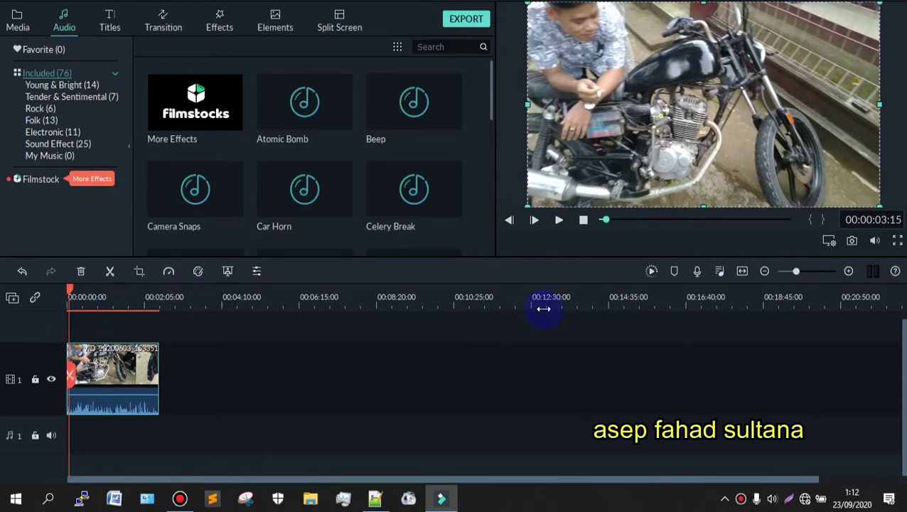
Play the clip to check its denoised sound, pause at 00:00:10:02, and deselect the clip
left_click(558, 221)
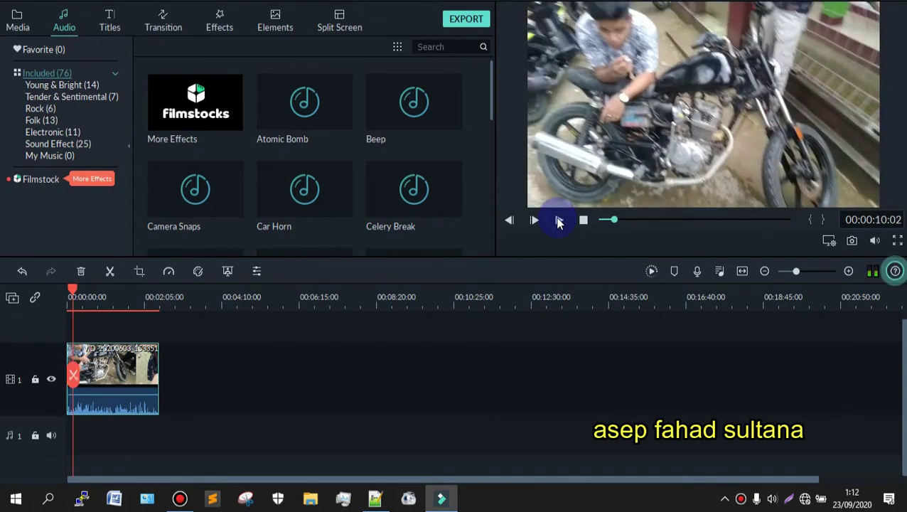
left_click(560, 222)
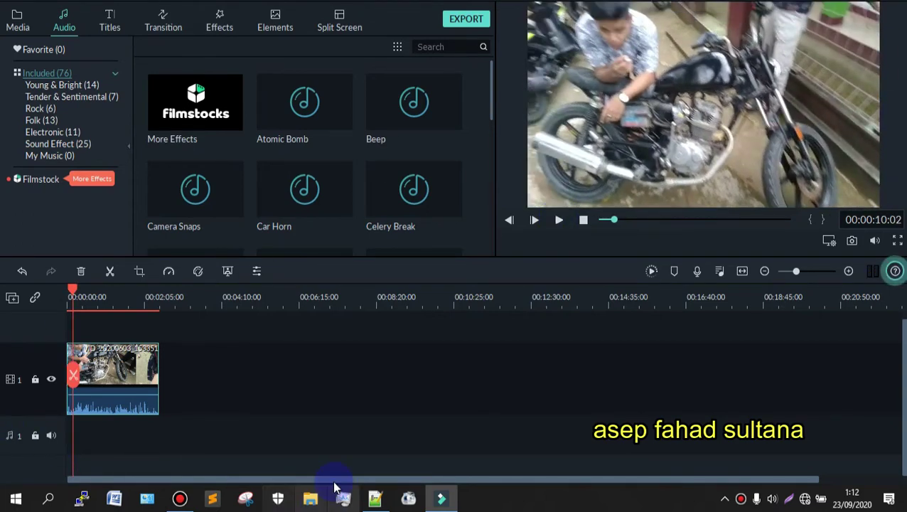
left_click(354, 371)
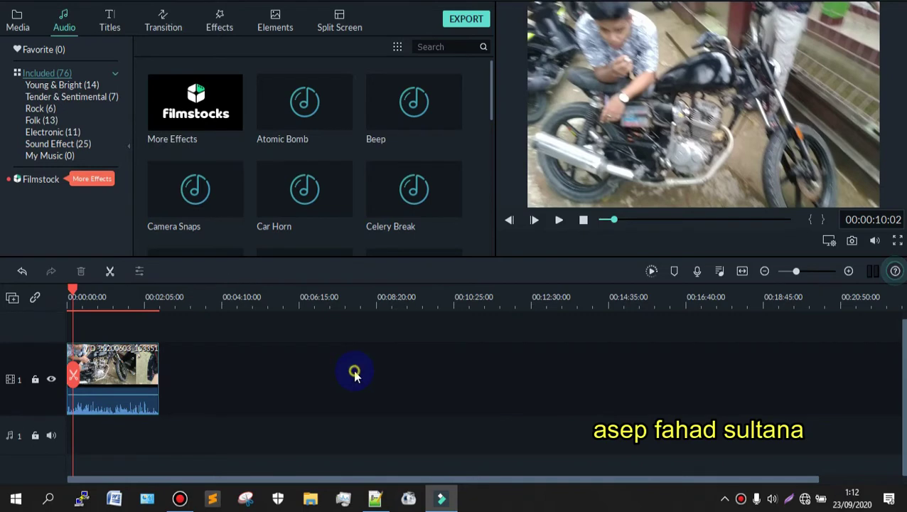
Browse the title template categories, including Openers, Titles, Lower 3rds, Subtitles, End Credits and the new concept set
left_click(17, 25)
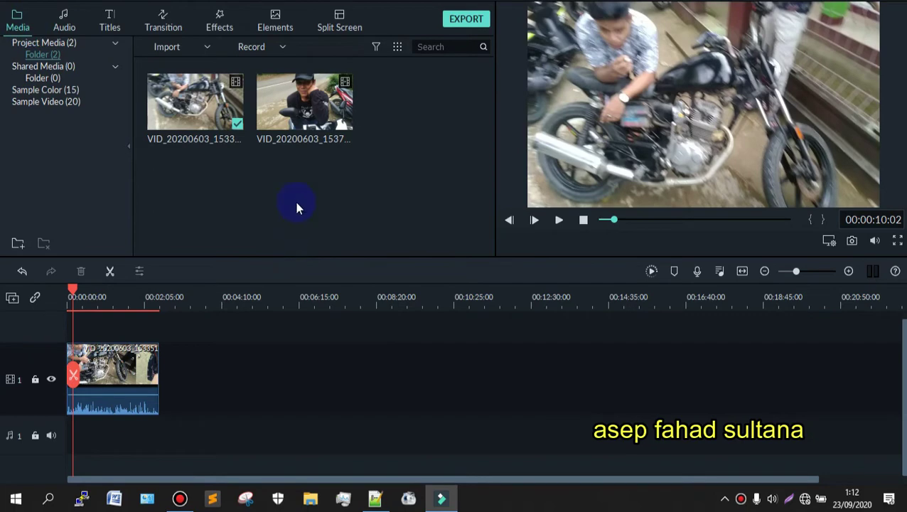
left_click(111, 21)
left_click(36, 86)
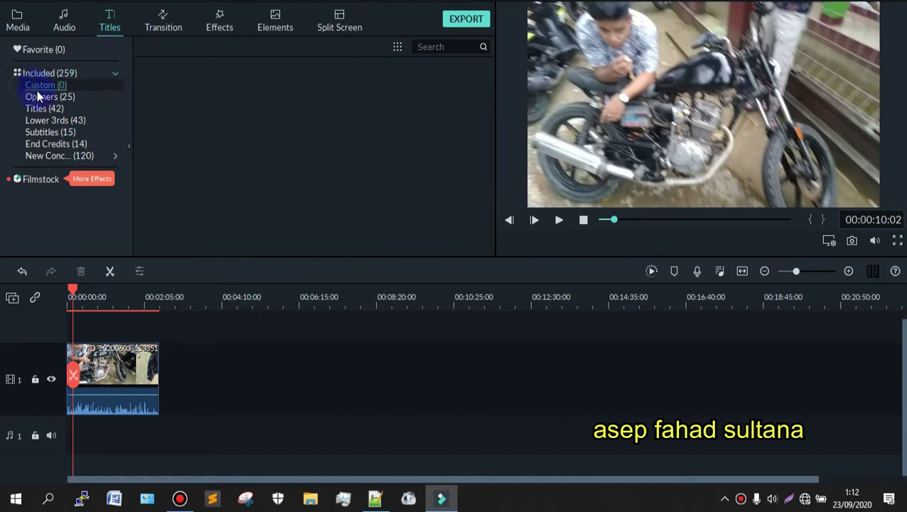
left_click(41, 98)
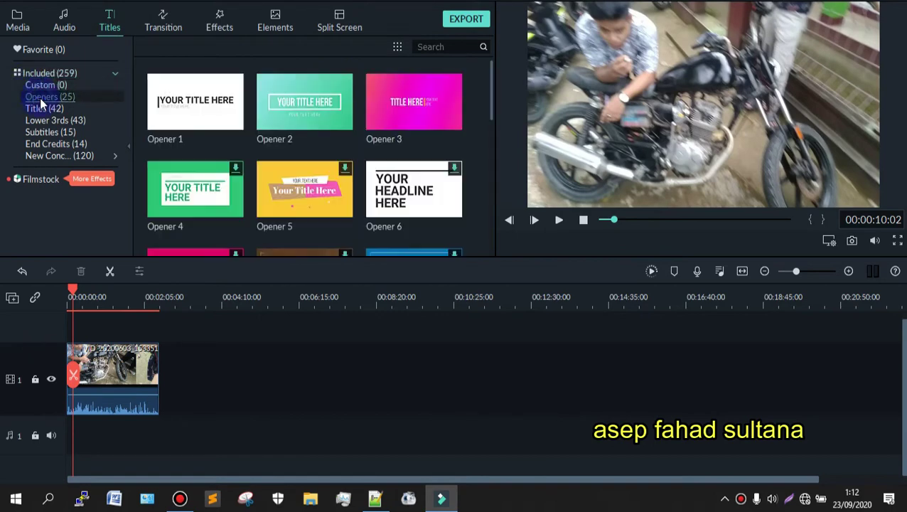
left_click(41, 108)
left_click(44, 121)
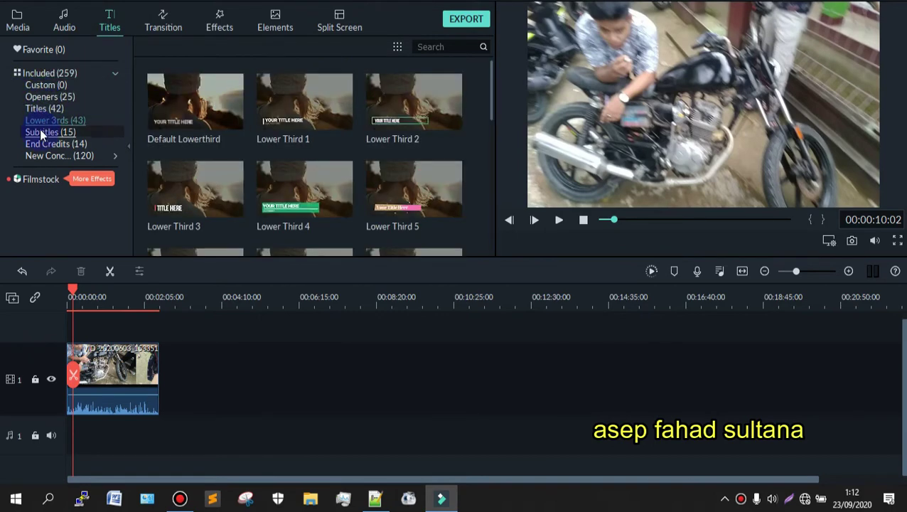
left_click(41, 133)
left_click(48, 156)
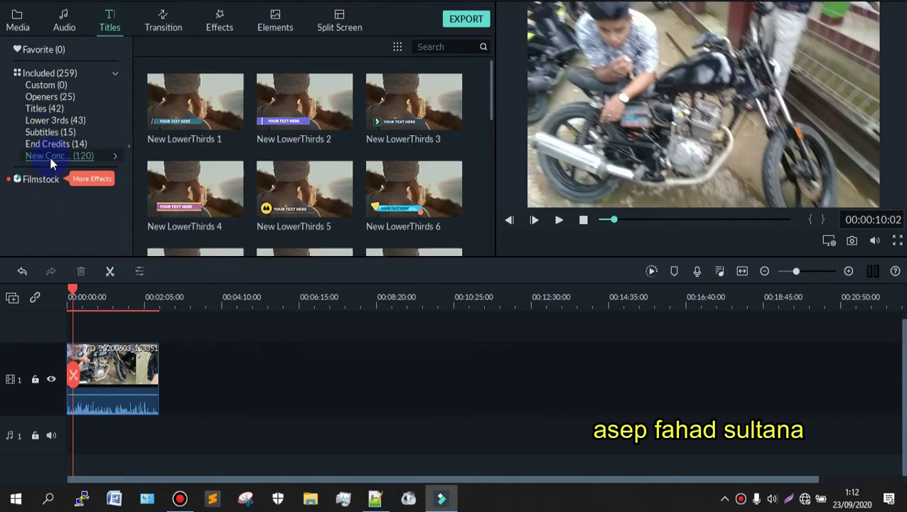
left_click(54, 145)
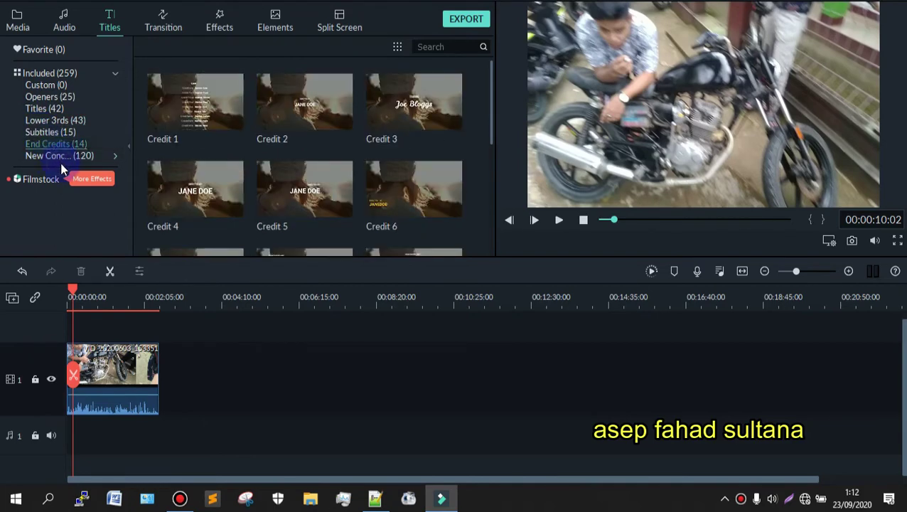
left_click(51, 132)
Look through the Openers title templates from Opener 1 down to the end of the collection
left_click(30, 98)
scroll(217, 171, "down", 5)
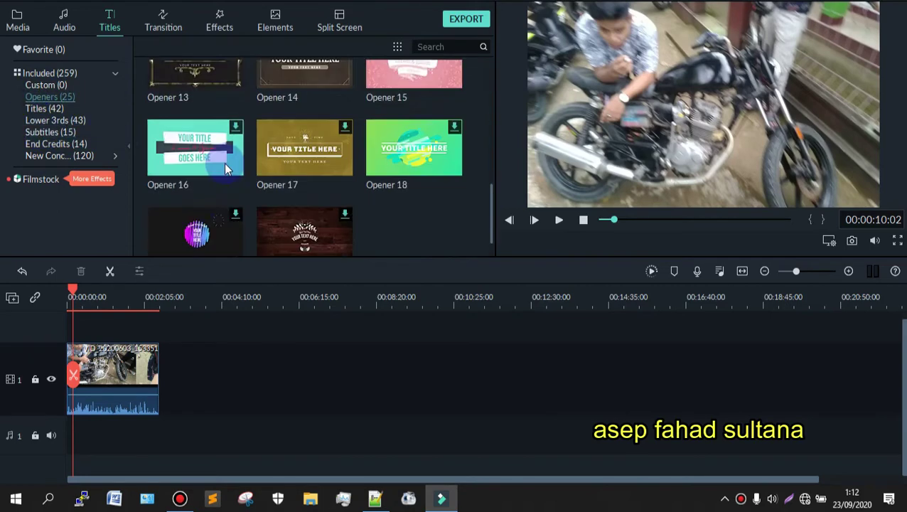
scroll(217, 170, "up", 5)
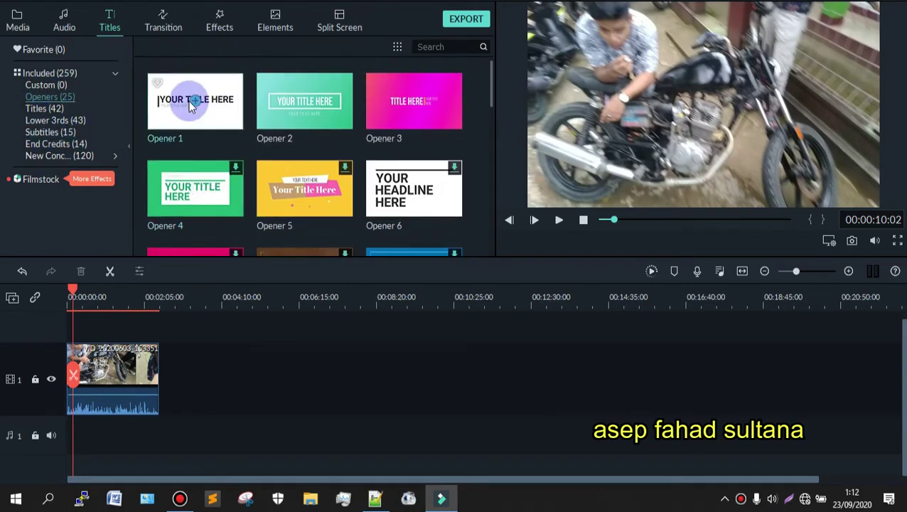
scroll(242, 84, "down", 5)
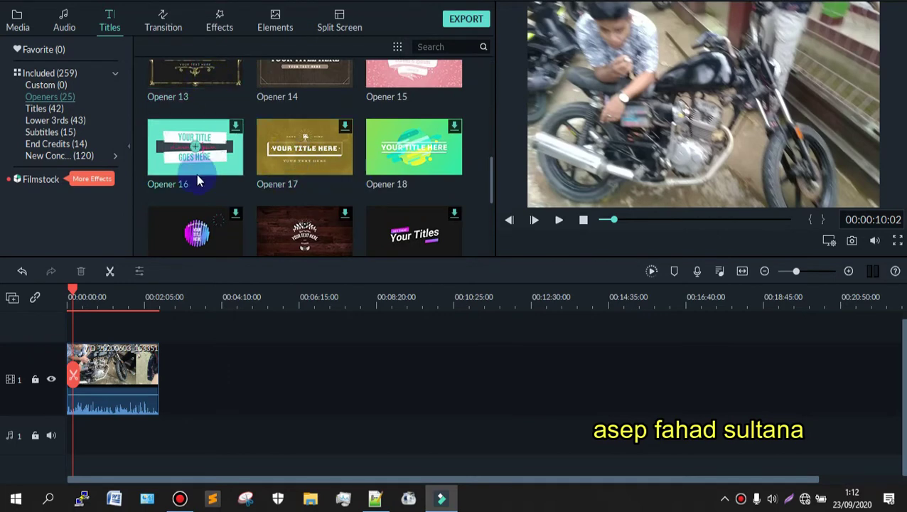
scroll(206, 163, "up", 5)
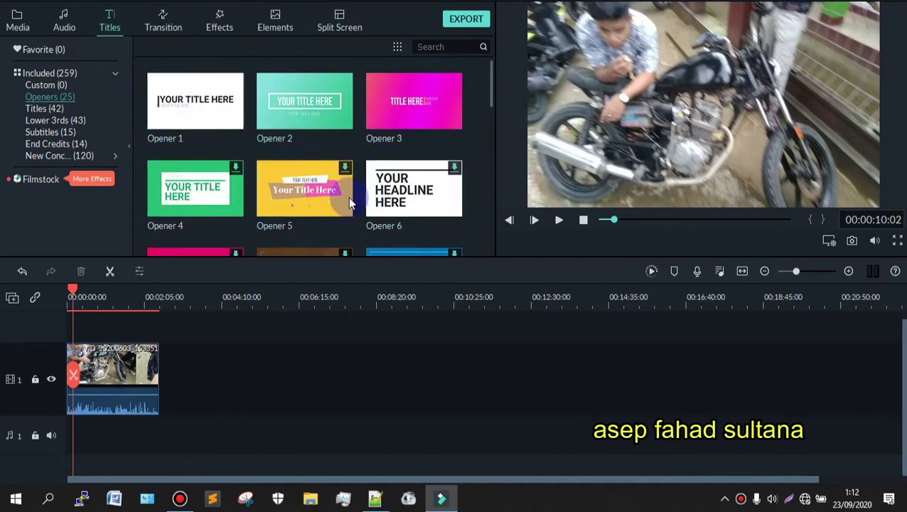
scroll(313, 171, "down", 5)
scroll(295, 150, "up", 5)
Add the Default Title on video track 2, spanning from the timeline start to about the end of the motorcycle clip
left_click(56, 108)
left_click(198, 103)
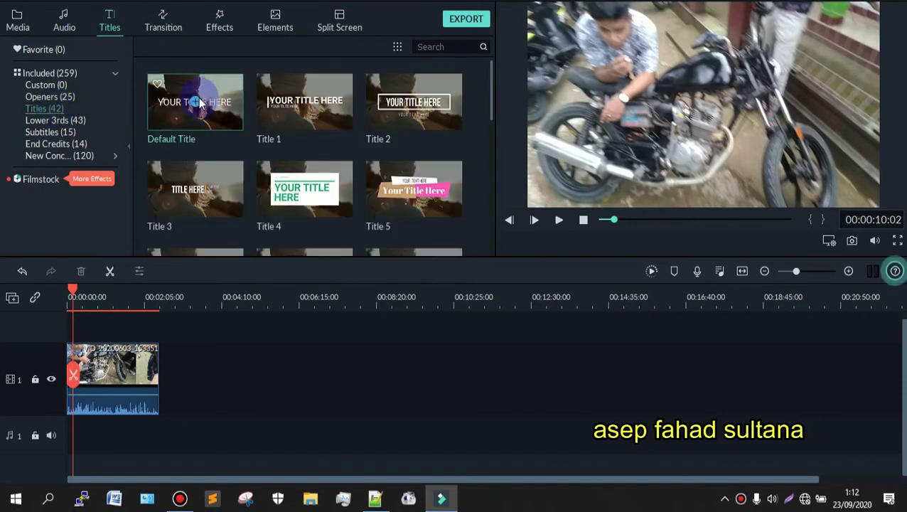
left_click(204, 104)
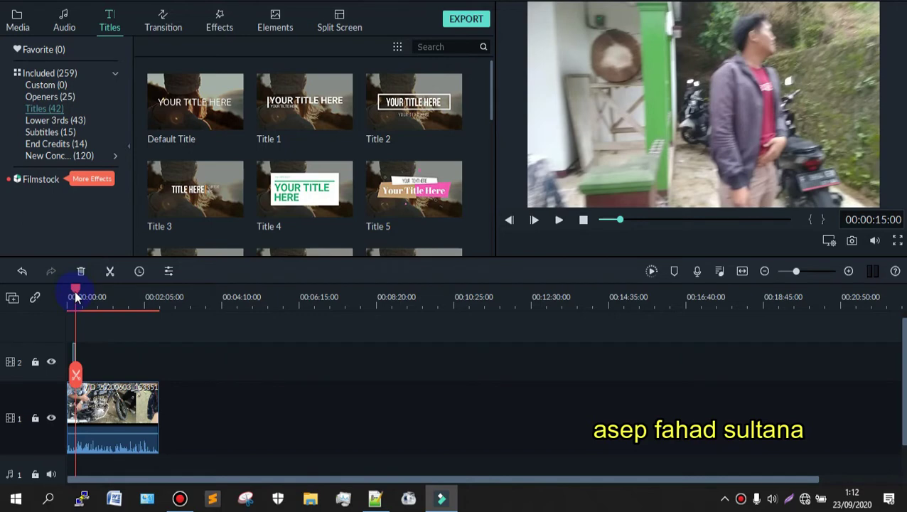
left_click_drag(77, 297, 69, 297)
left_click_drag(76, 356, 157, 355)
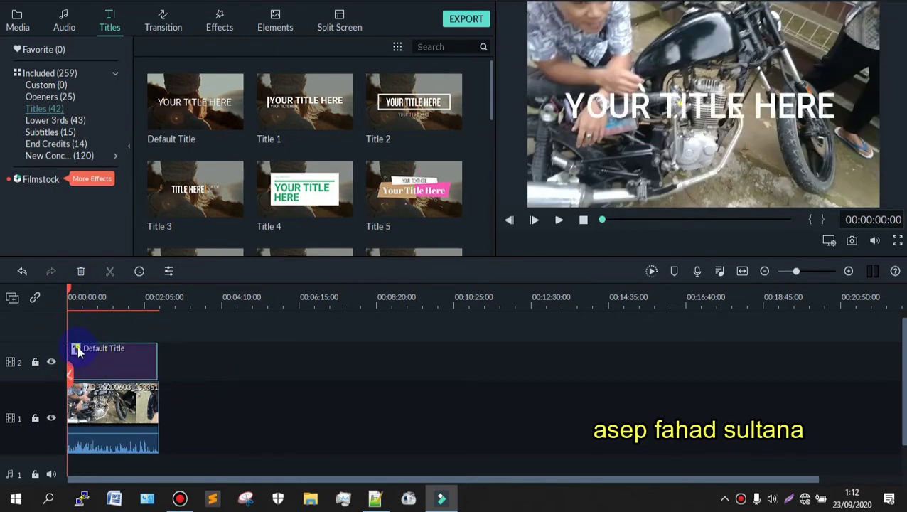
Open the Default Title for editing and replace its placeholder text with "Subscribe"
double_click(78, 349)
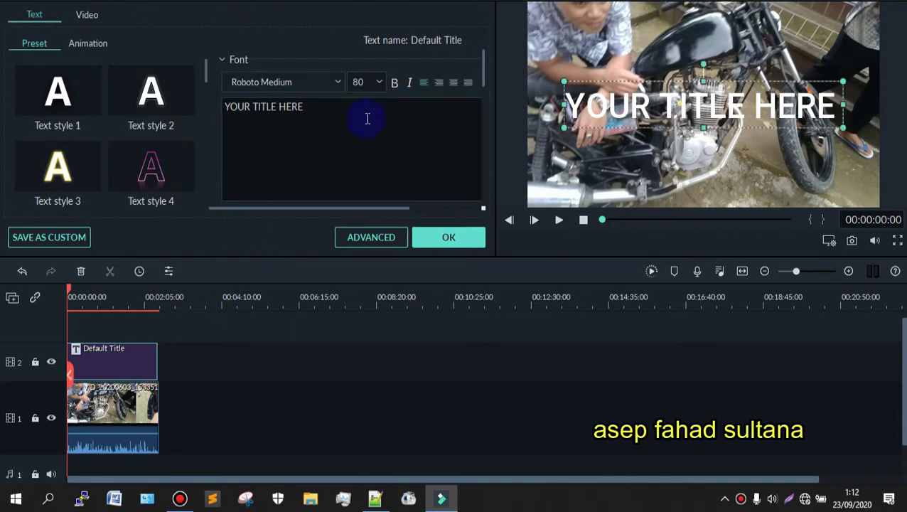
left_click(69, 100)
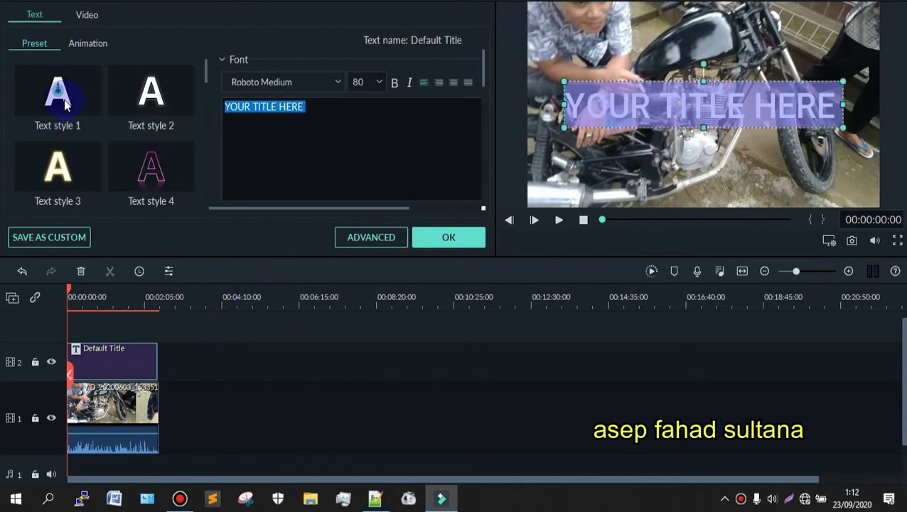
key("BackSpace")
type("Subs")
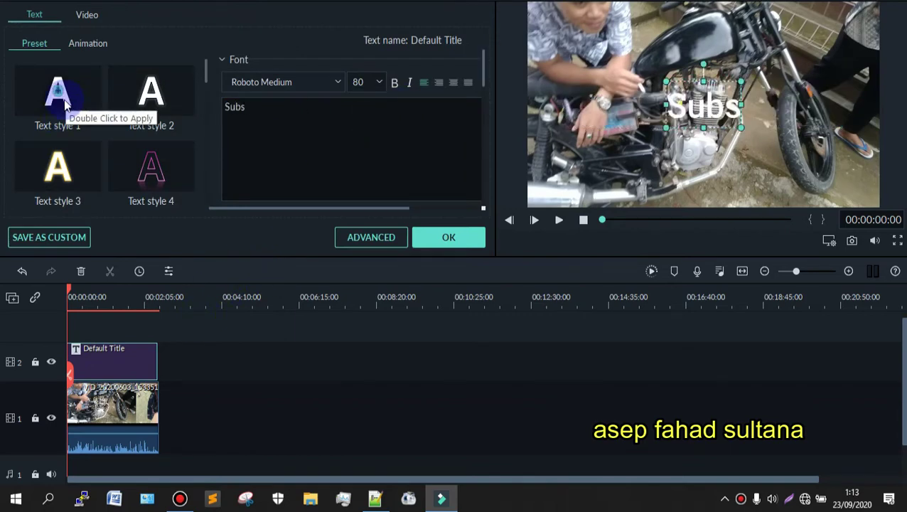
type("cribe")
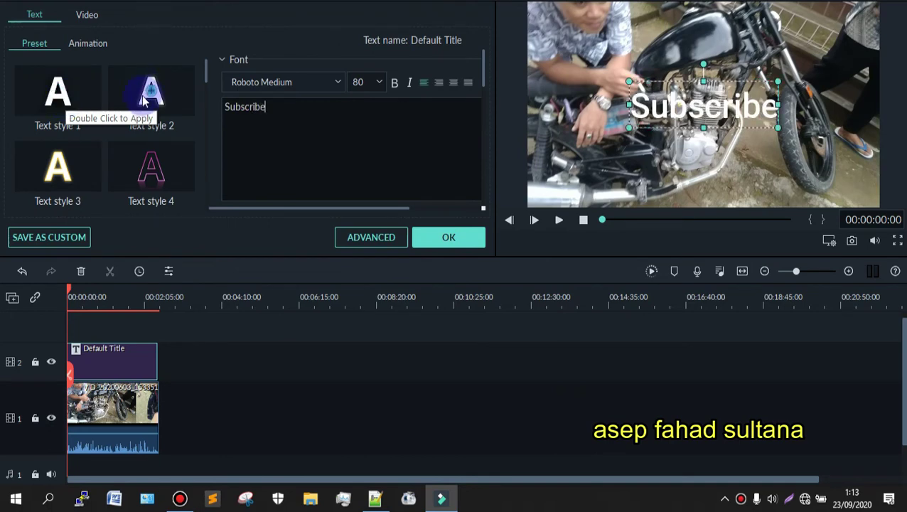
Try several preset text styles on the Subscribe title, apply Text style 16, and confirm the edit
left_click(156, 170)
left_click(48, 180)
left_click(61, 103)
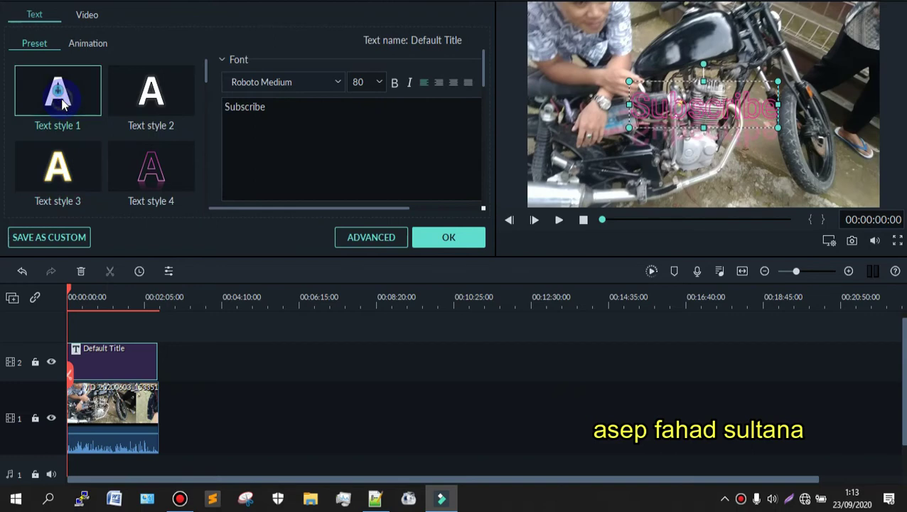
left_click(148, 87)
scroll(117, 129, "down", 5)
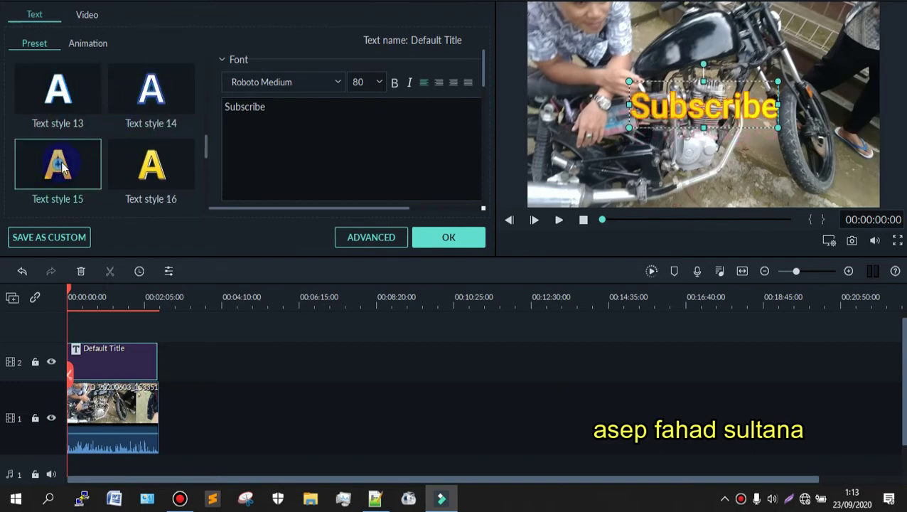
left_click(150, 166)
scroll(149, 169, "down", 2)
scroll(146, 169, "down", 2)
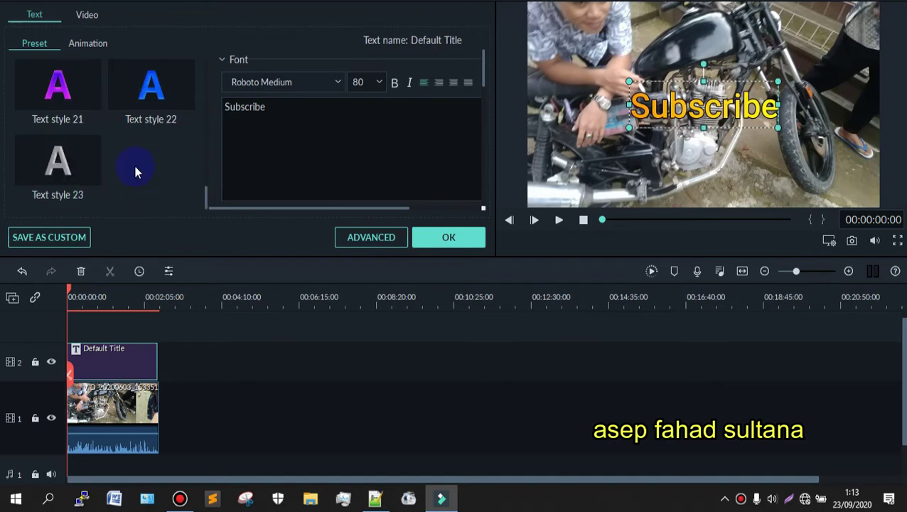
left_click(448, 237)
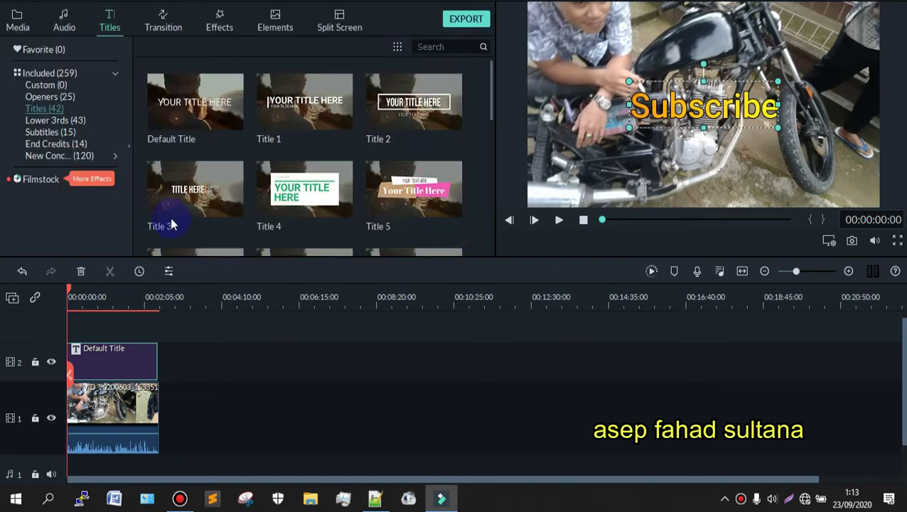
Play the timeline from the start to check the Subscribe title and pause at 00:00:10:15
left_click(560, 222)
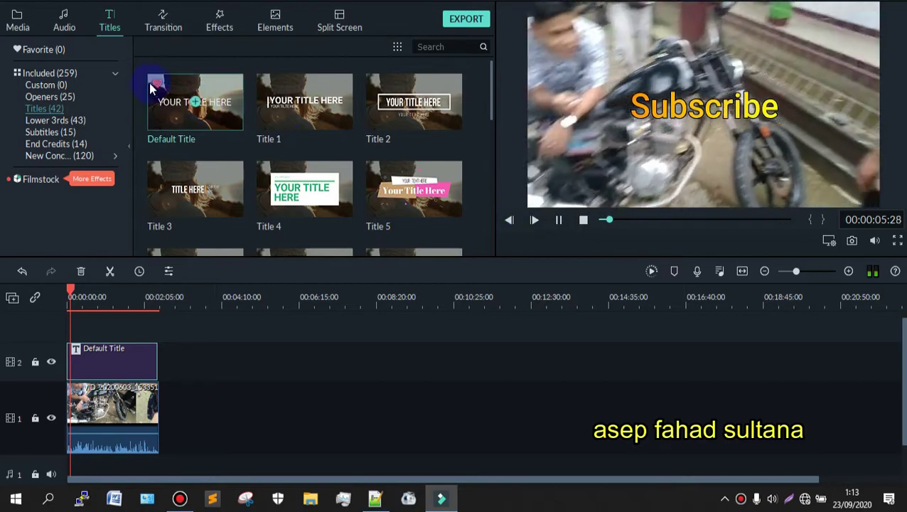
left_click(560, 219)
Import the Jarico - Island music file into the project media from Downloads > Music > New folder
left_click(18, 19)
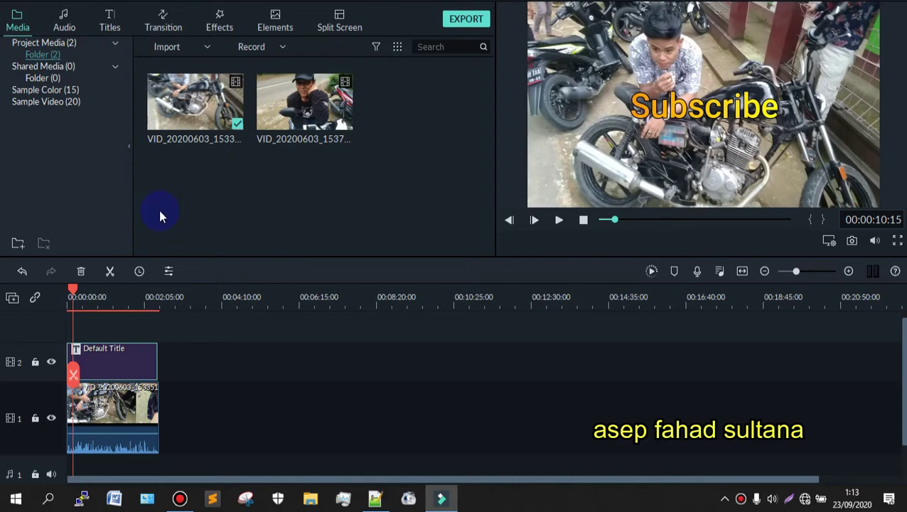
double_click(294, 192)
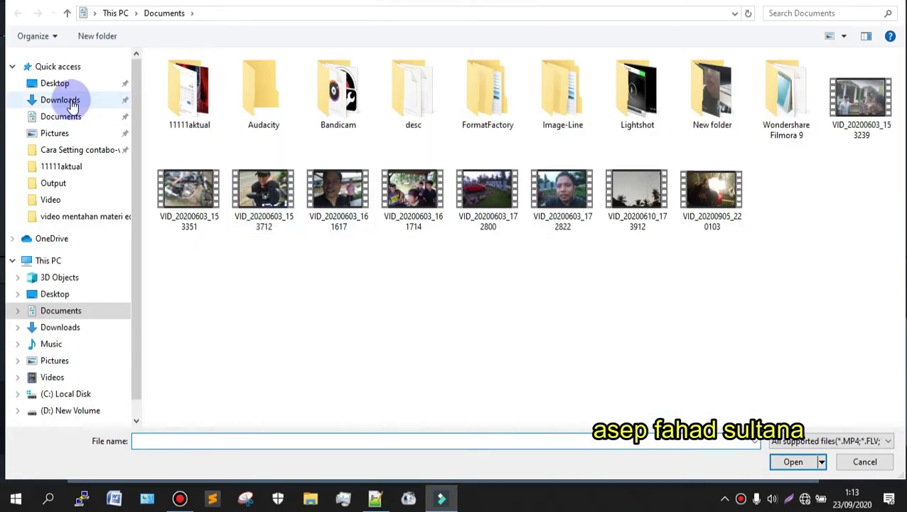
left_click(71, 103)
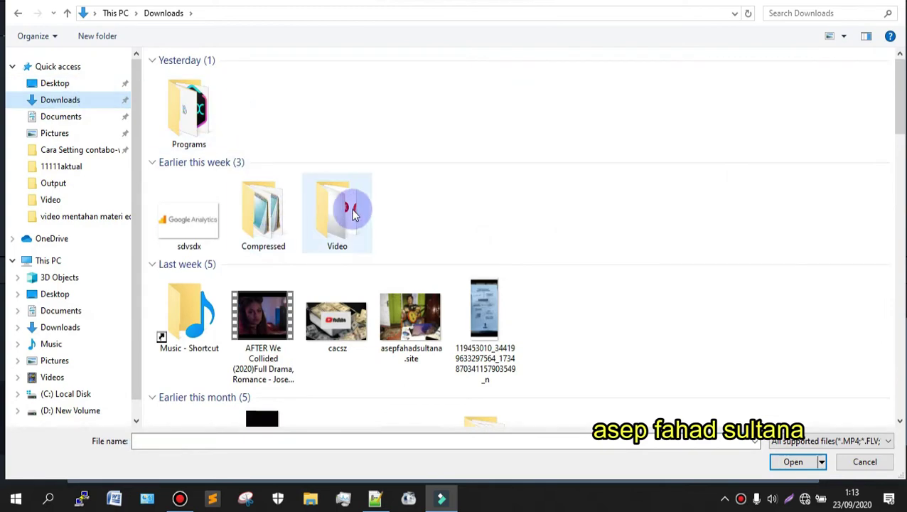
scroll(183, 332, "down", 15)
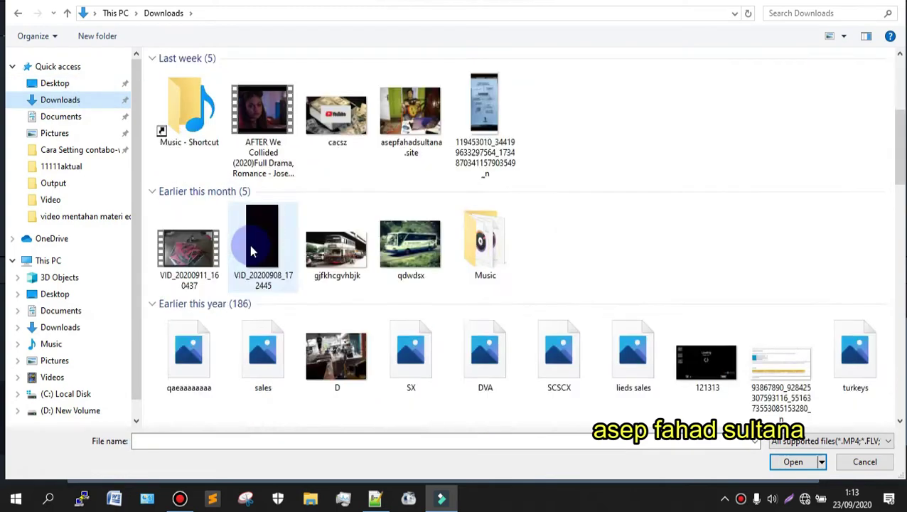
scroll(244, 249, "up", 15)
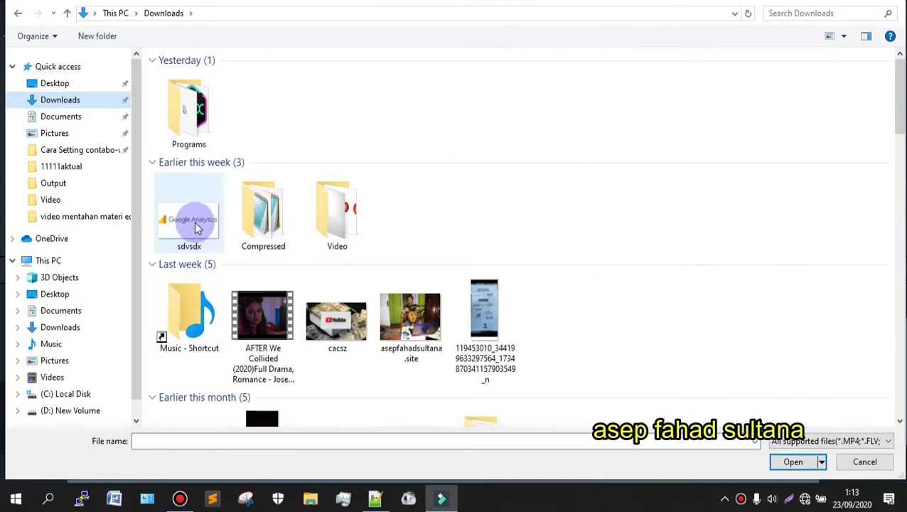
scroll(355, 227, "down", 3)
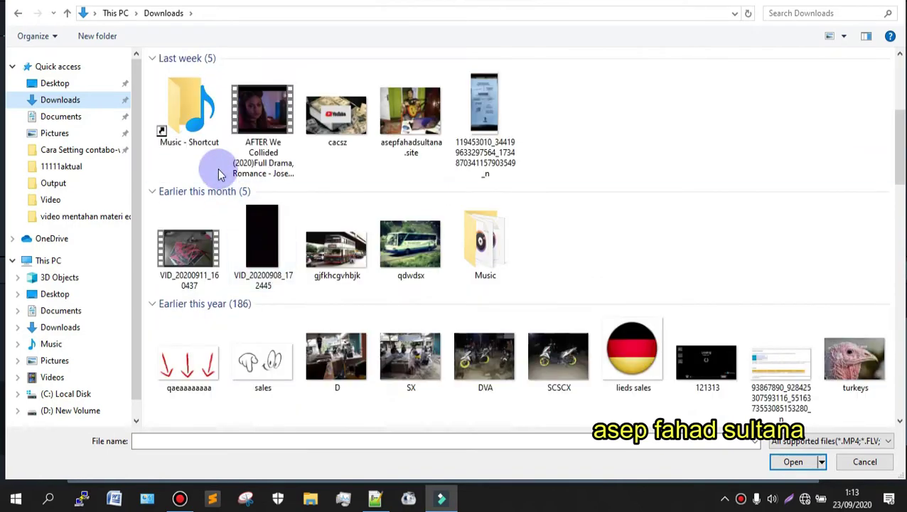
double_click(489, 244)
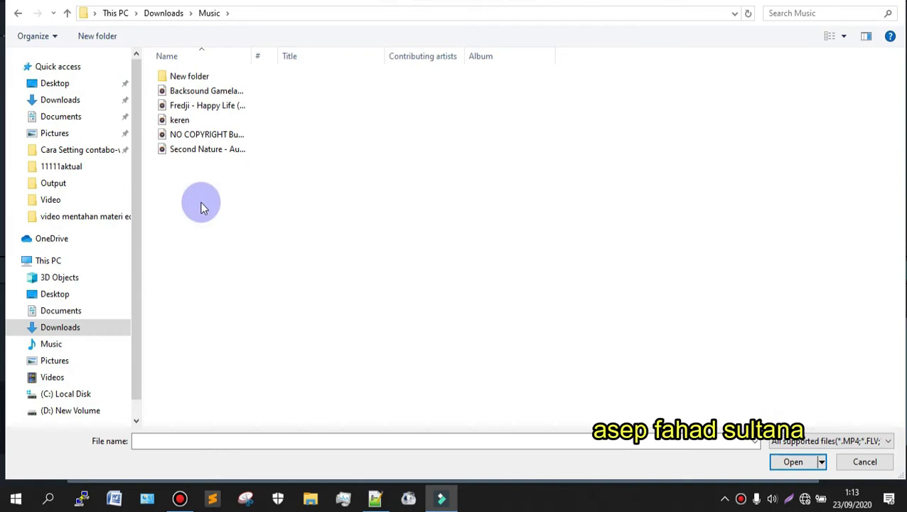
left_click_drag(208, 237, 196, 220)
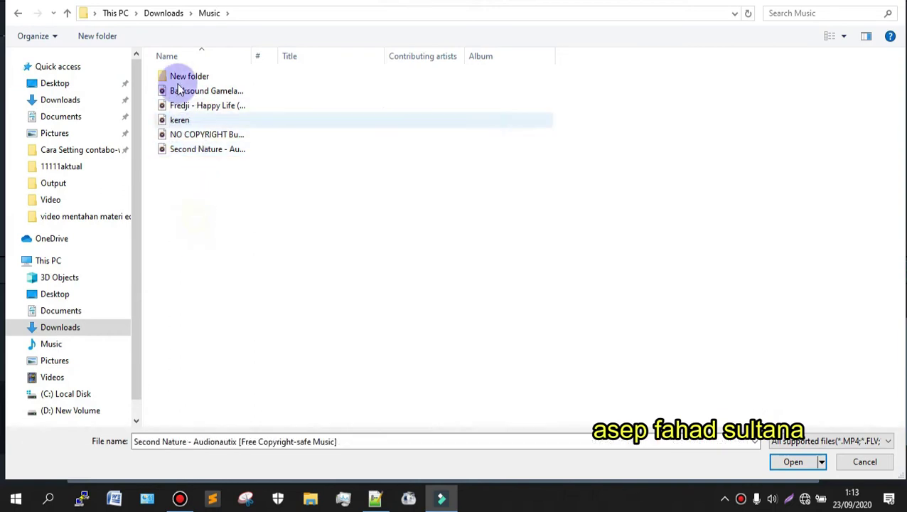
double_click(178, 76)
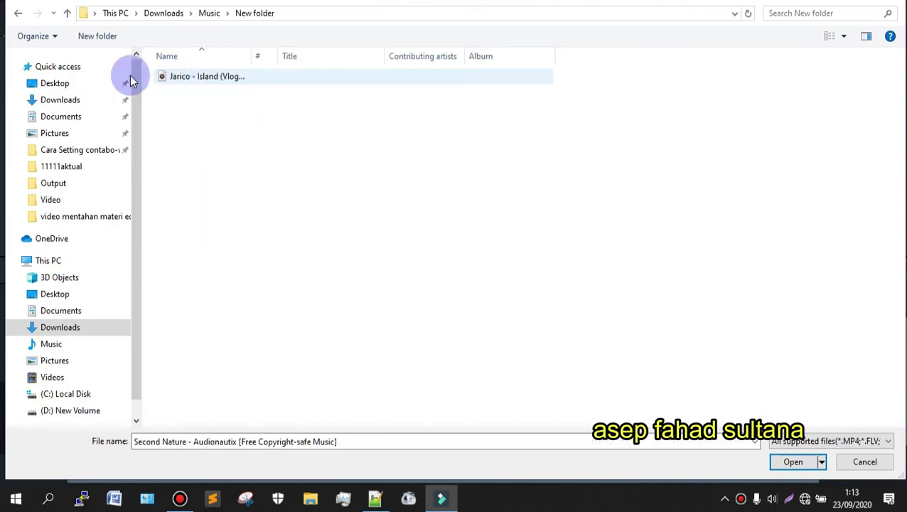
left_click(203, 76)
left_click(791, 461)
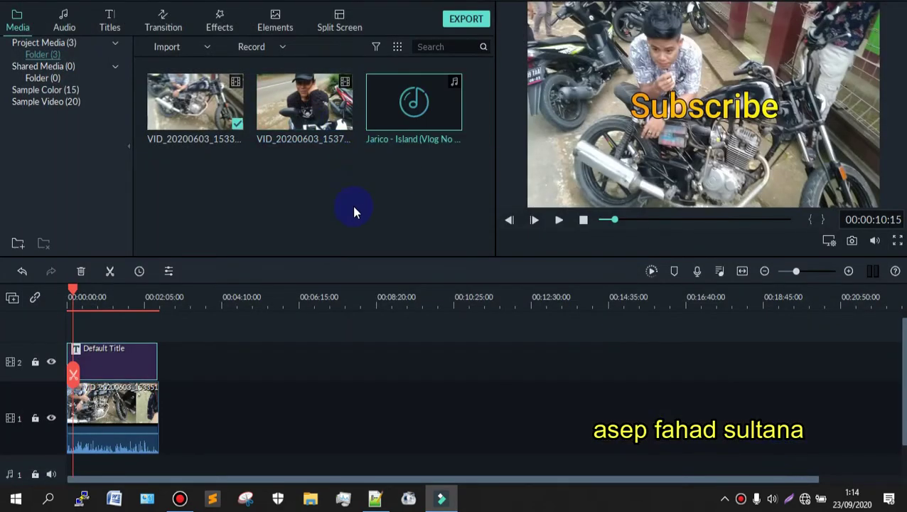
Place the Jarico - Island music at the start of audio track 1 and play the timeline to hear it
left_click_drag(392, 104, 33, 420)
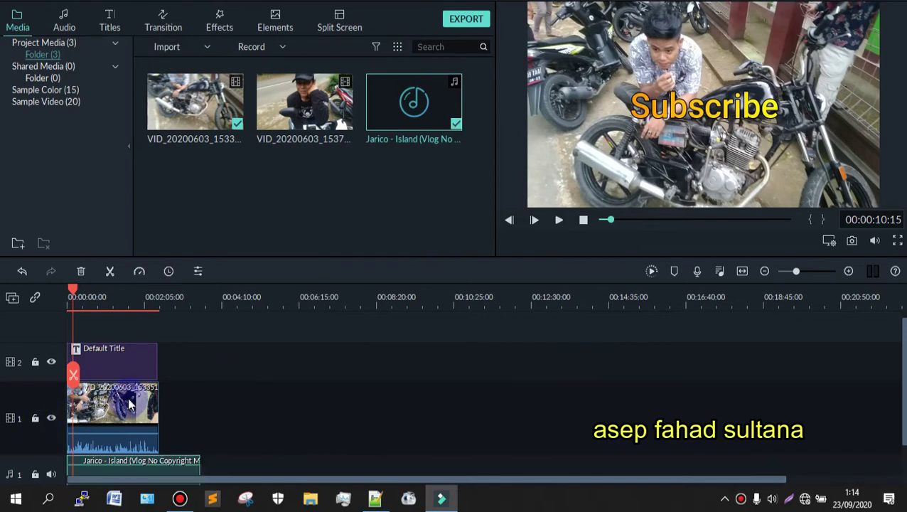
scroll(391, 397, "down", 2)
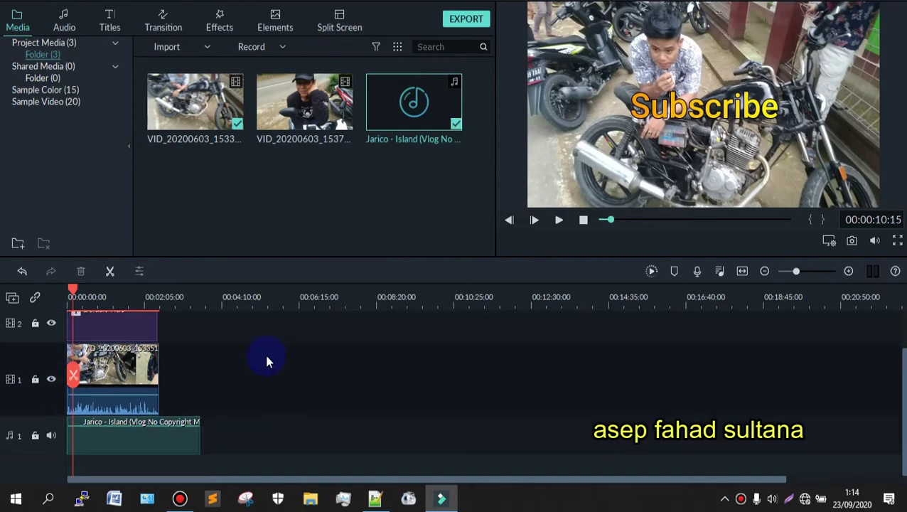
left_click(559, 220)
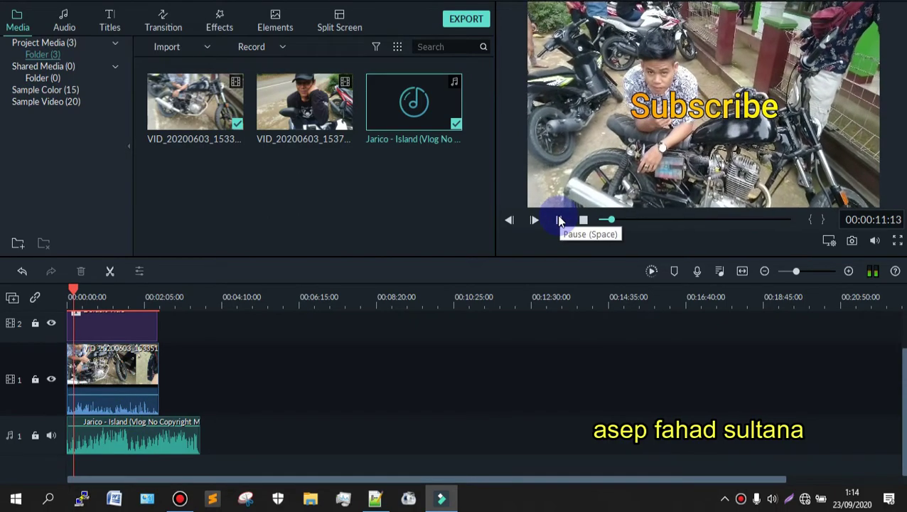
Lower the Jarico - Island music's volume to -16 dB and play the timeline to check the sound balance
left_click(559, 219)
left_click(117, 391)
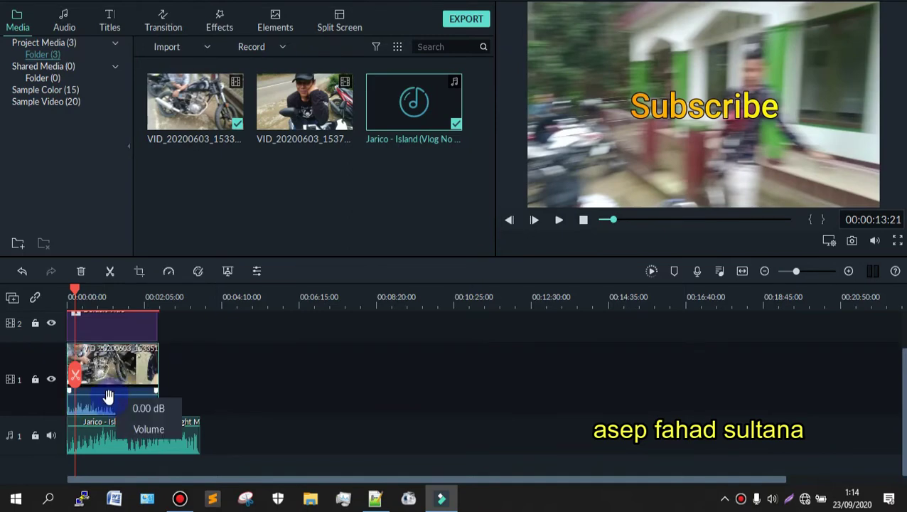
left_click_drag(108, 400, 102, 397)
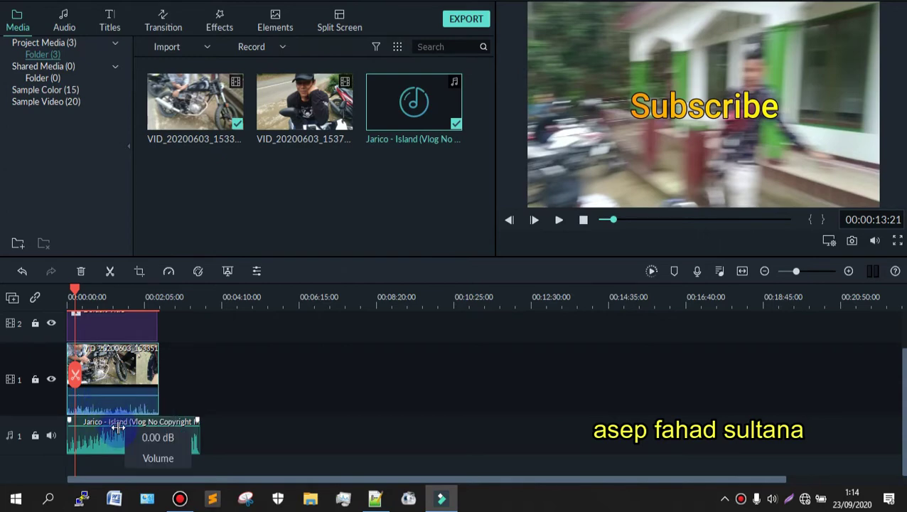
left_click(94, 443)
mouse_move(115, 427)
left_click_drag(115, 426, 112, 431)
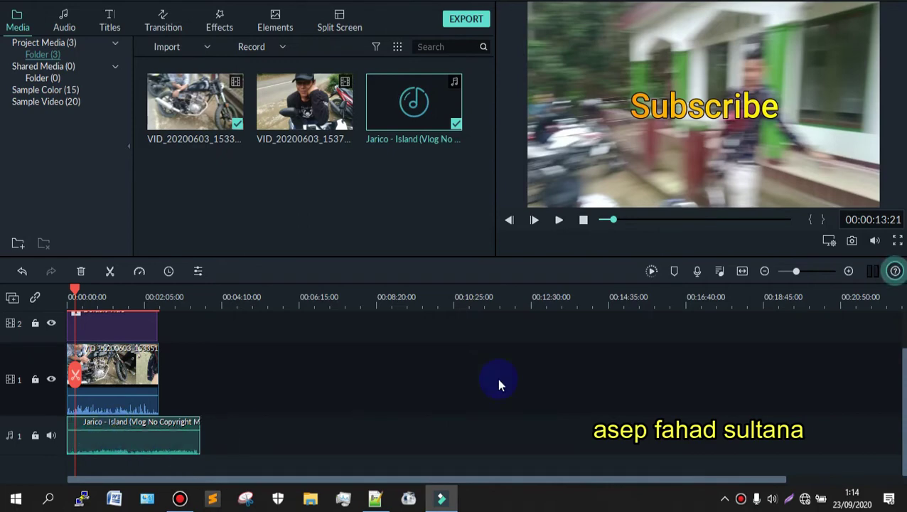
left_click(560, 223)
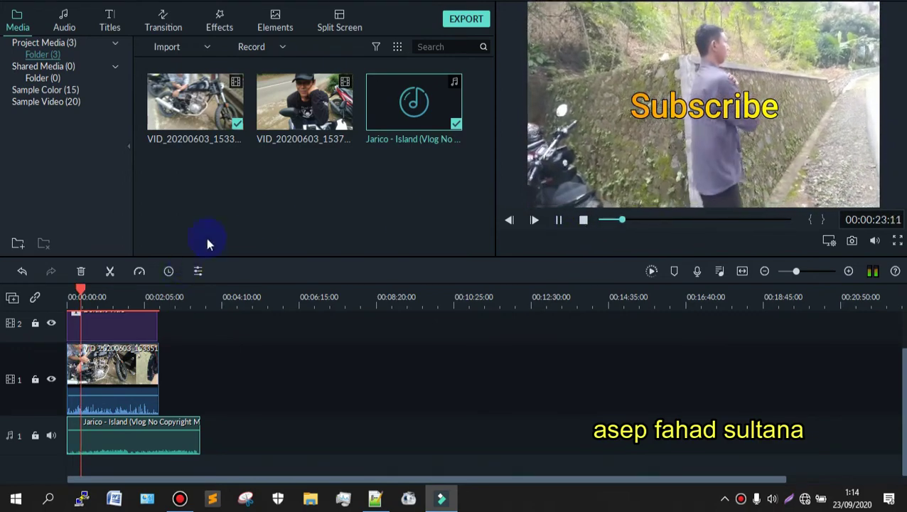
left_click(559, 222)
Split the music at 00:02:30:25, where the video ends, and delete the leftover part
left_click_drag(85, 299, 162, 293)
left_click_drag(159, 379, 158, 429)
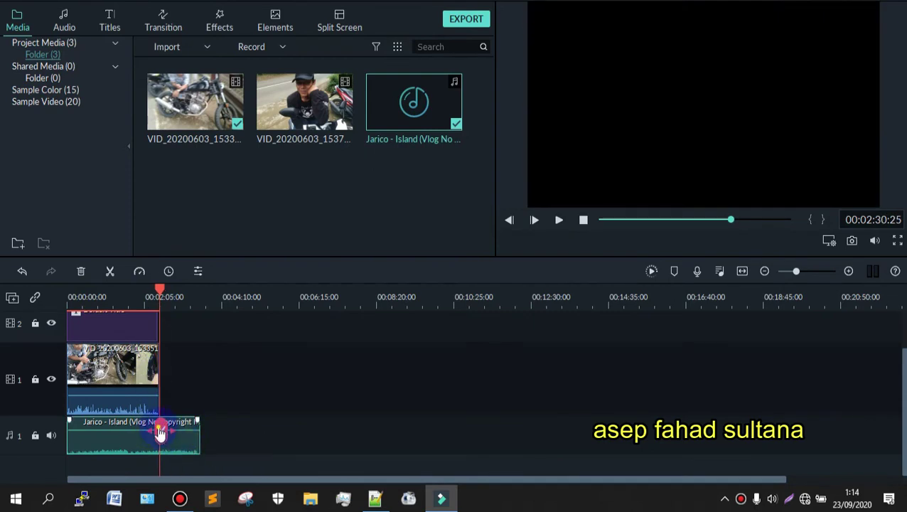
left_click(158, 429)
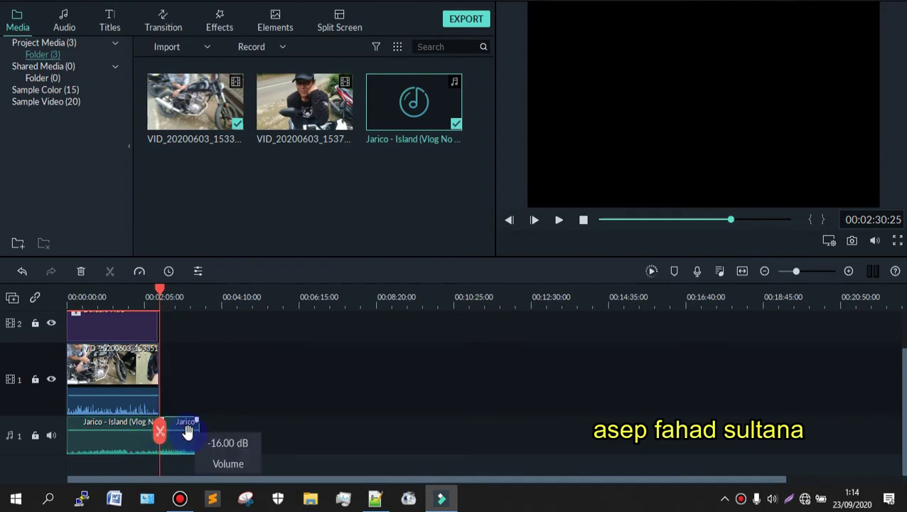
left_click(81, 271)
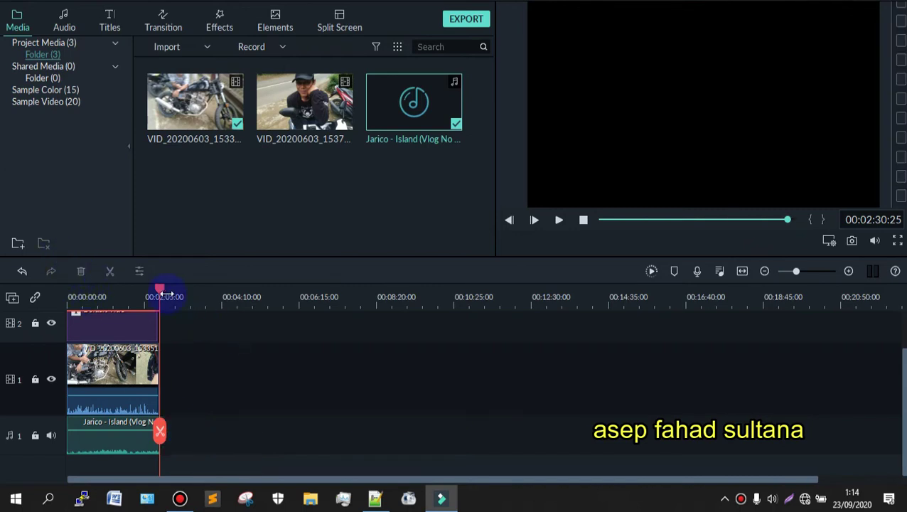
Play the timeline from the start to check the trimmed music and pause at 00:00:03:26
left_click_drag(160, 290, 68, 290)
left_click(583, 220)
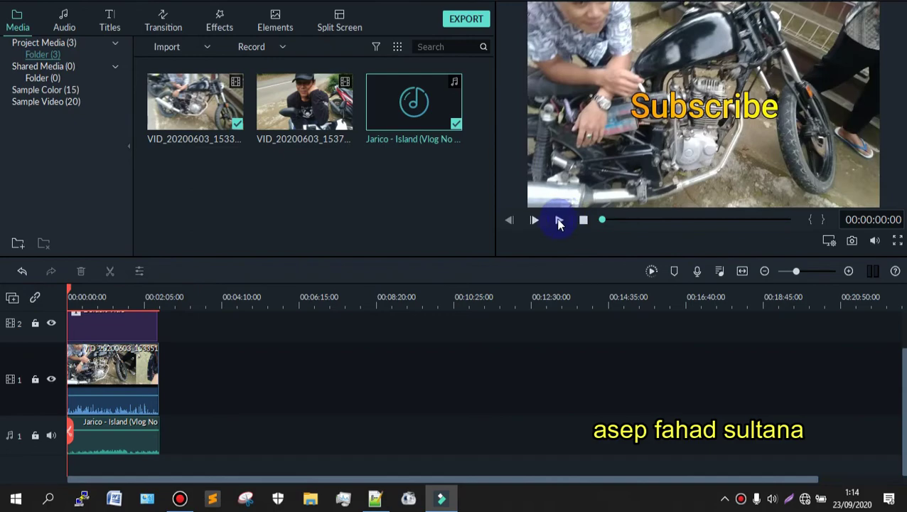
left_click(556, 221)
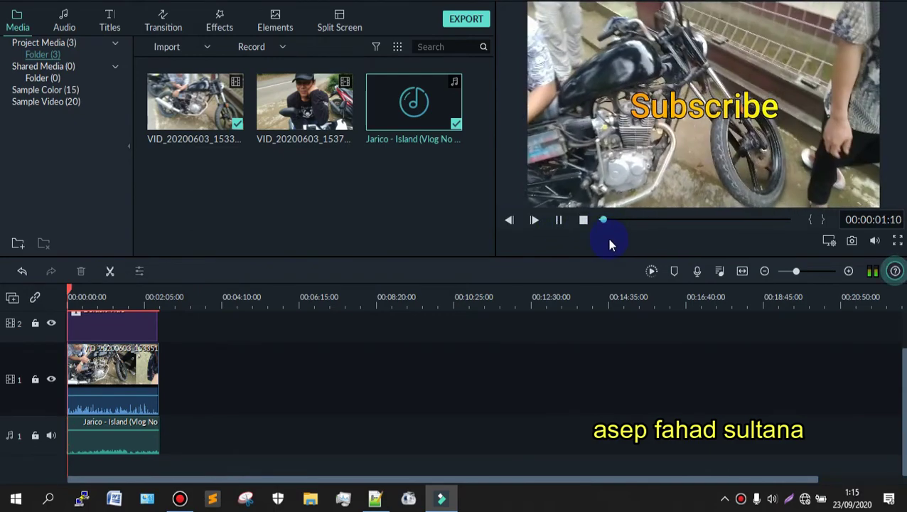
left_click(557, 220)
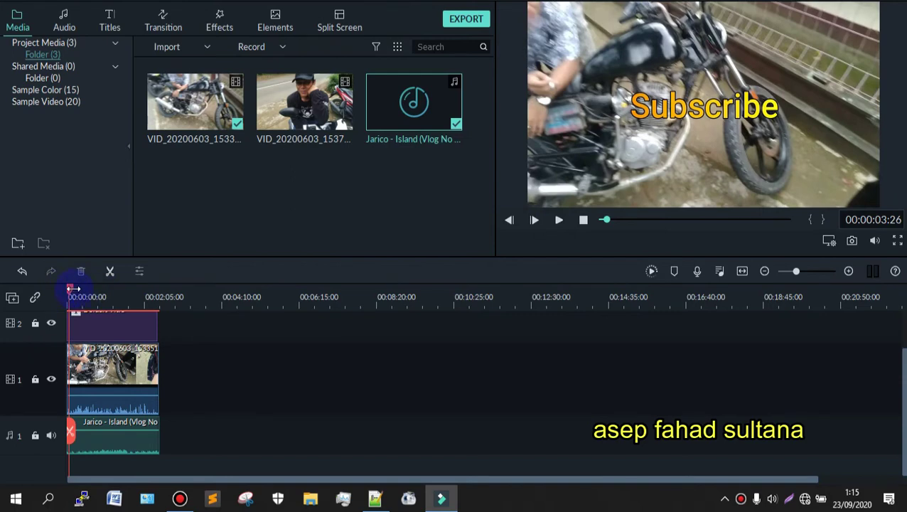
Split the title, video and music tracks at 00:00:31:07 and again at 00:01:15:12
left_click_drag(70, 292, 84, 366)
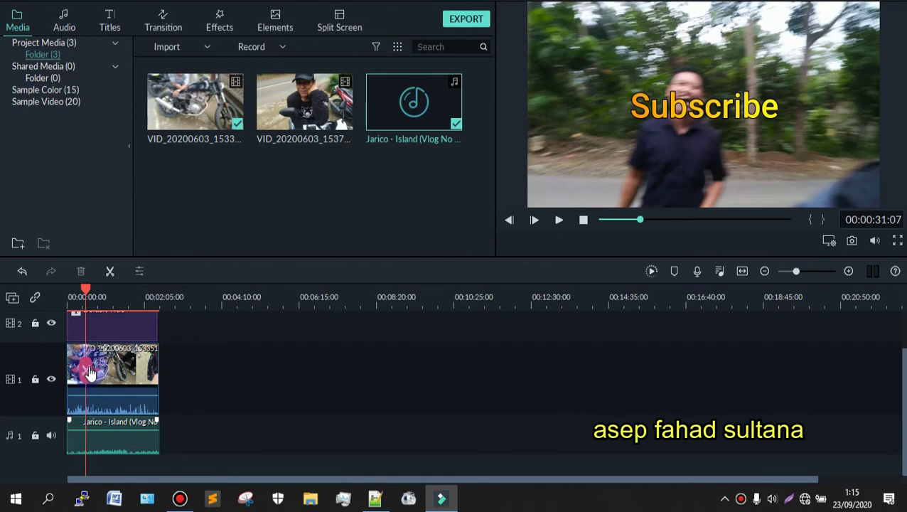
left_click_drag(283, 115, 109, 387)
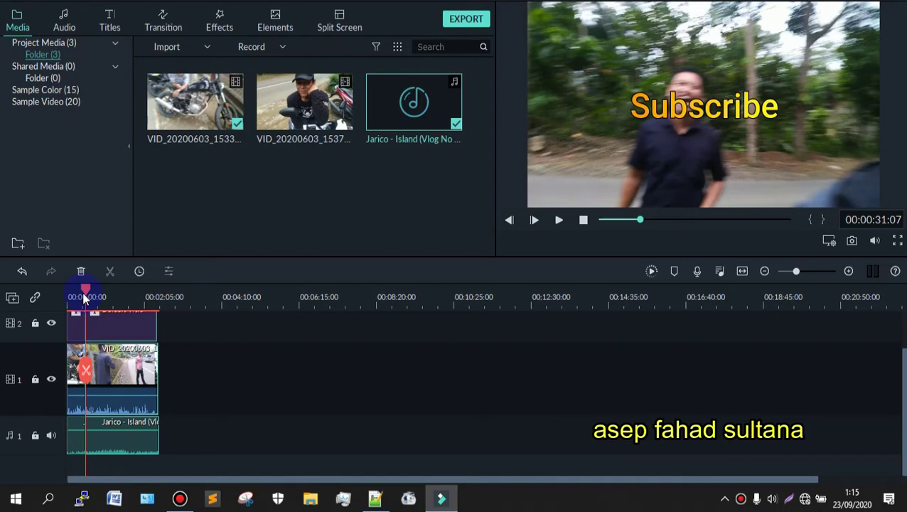
left_click_drag(84, 306, 113, 304)
left_click(114, 372)
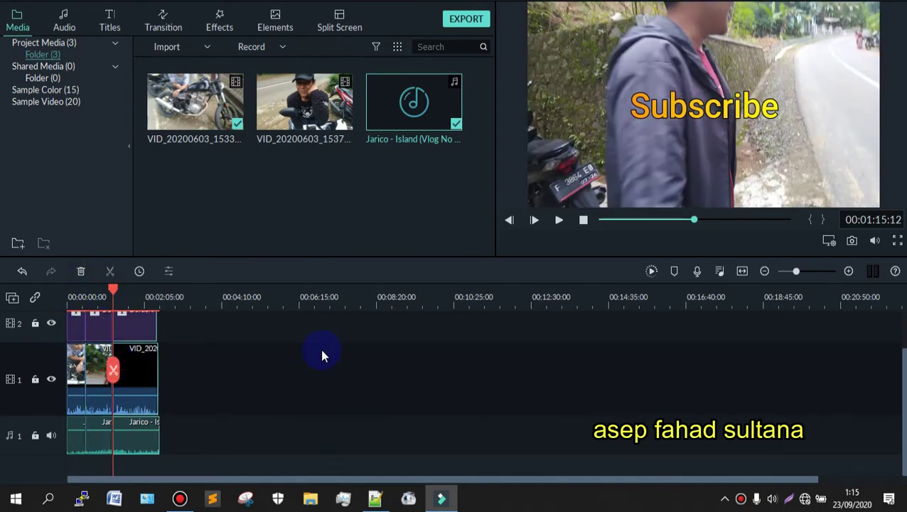
Browse the transition categories and add the Linear 16 transition at the first cut on video track 1
left_click(163, 20)
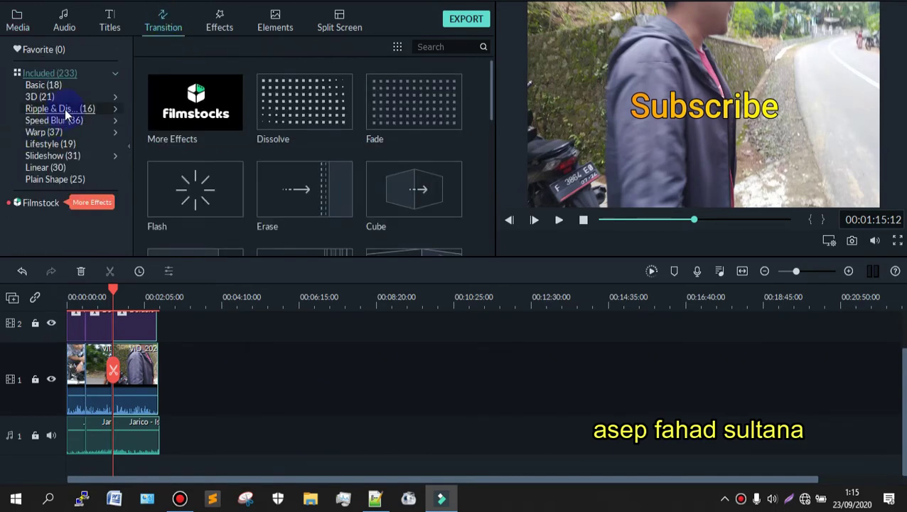
left_click(36, 95)
left_click(39, 108)
left_click(44, 132)
left_click(44, 142)
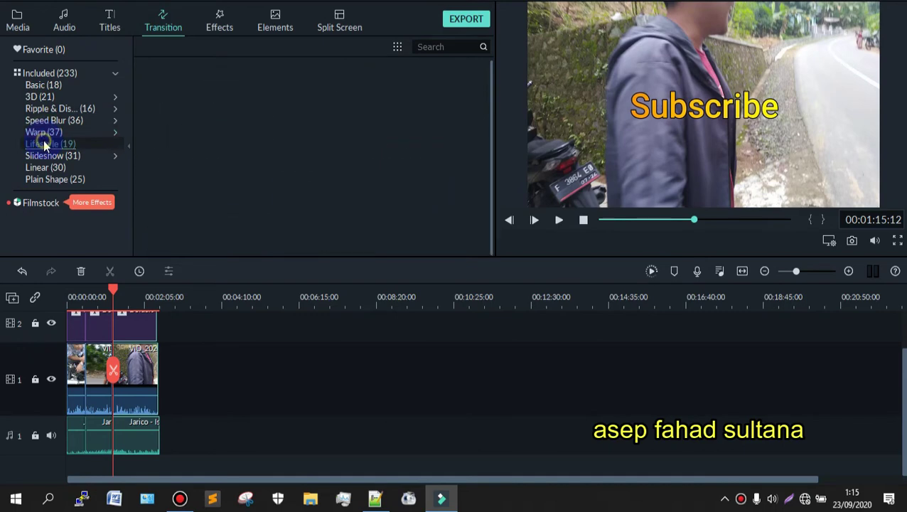
left_click(44, 156)
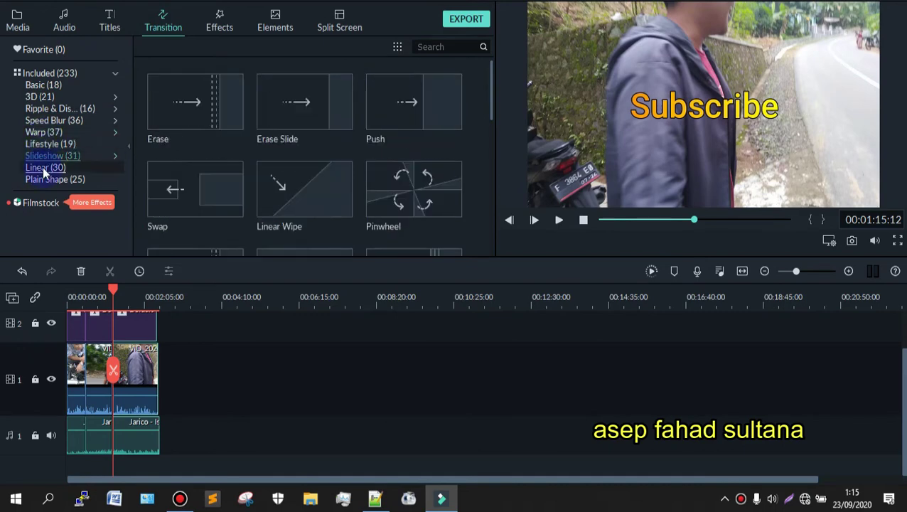
left_click(43, 168)
mouse_move(375, 177)
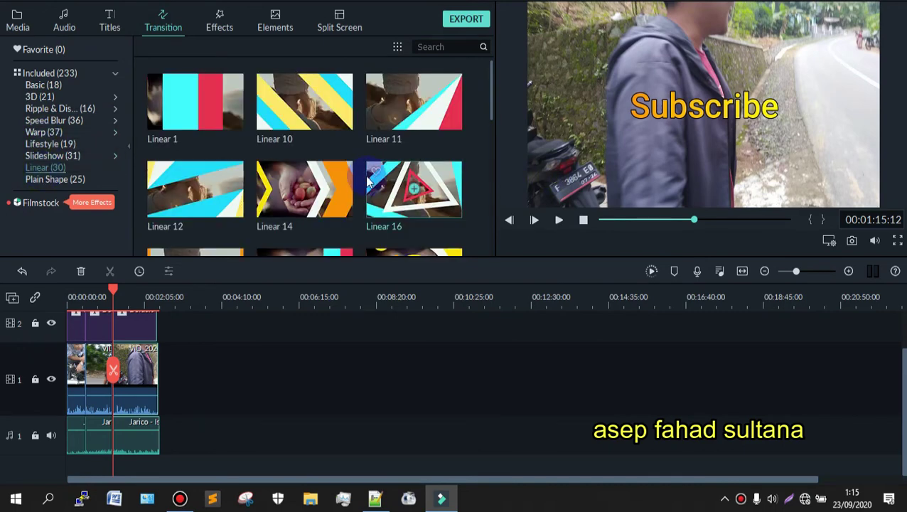
left_click_drag(386, 182, 90, 363)
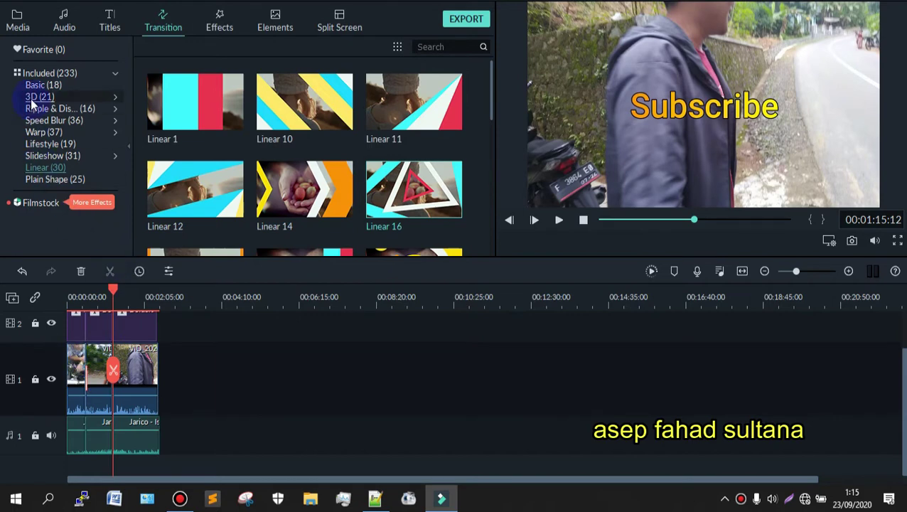
Add the Colour Distance transition from the Basic category at the second cut on video track 1
left_click(42, 85)
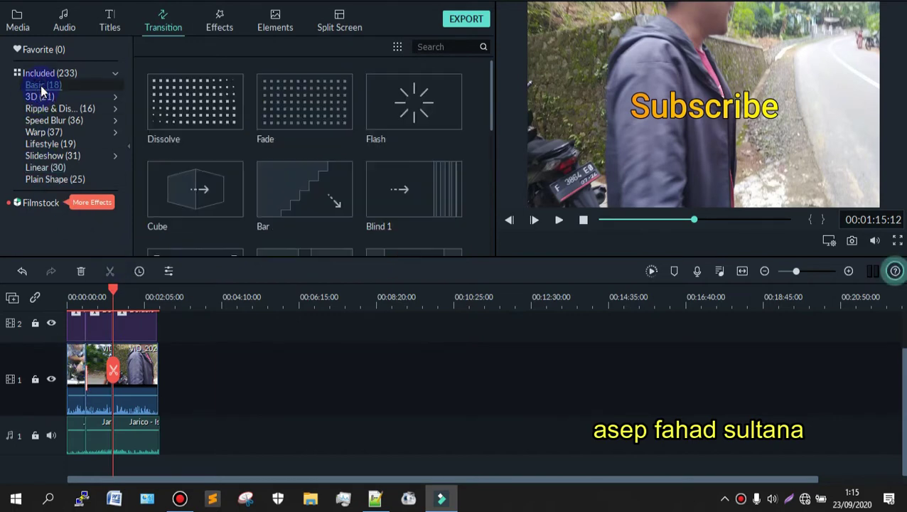
scroll(230, 144, "down", 5)
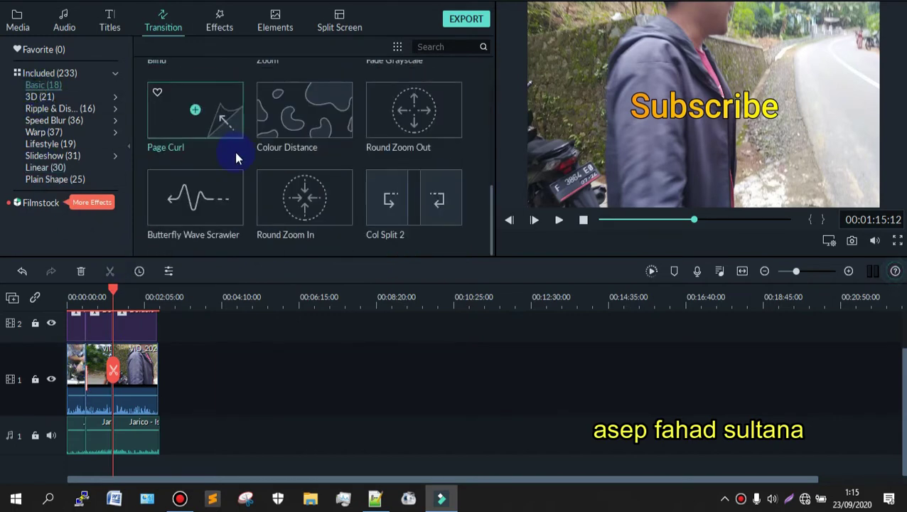
mouse_move(292, 100)
left_click_drag(292, 96, 96, 382)
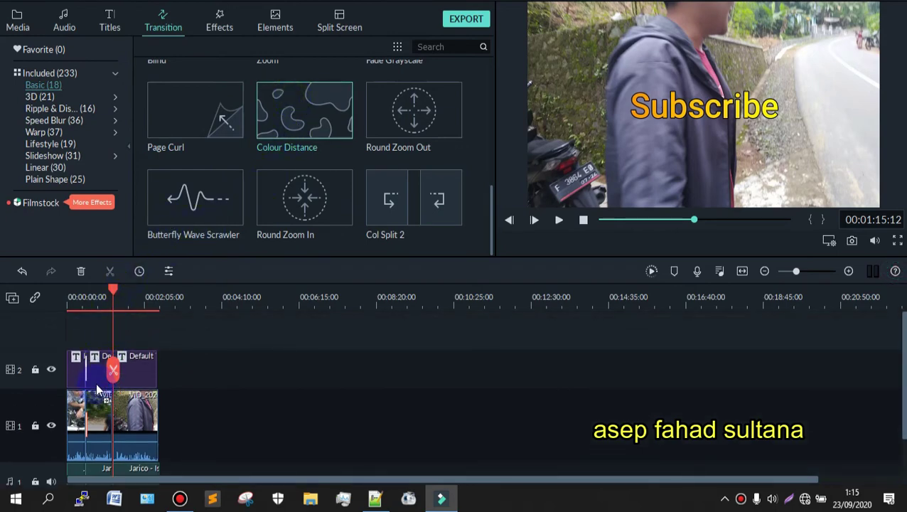
left_click_drag(111, 416, 110, 415)
Play the timeline across the first and second cuts to check both transitions
left_click_drag(113, 292, 81, 298)
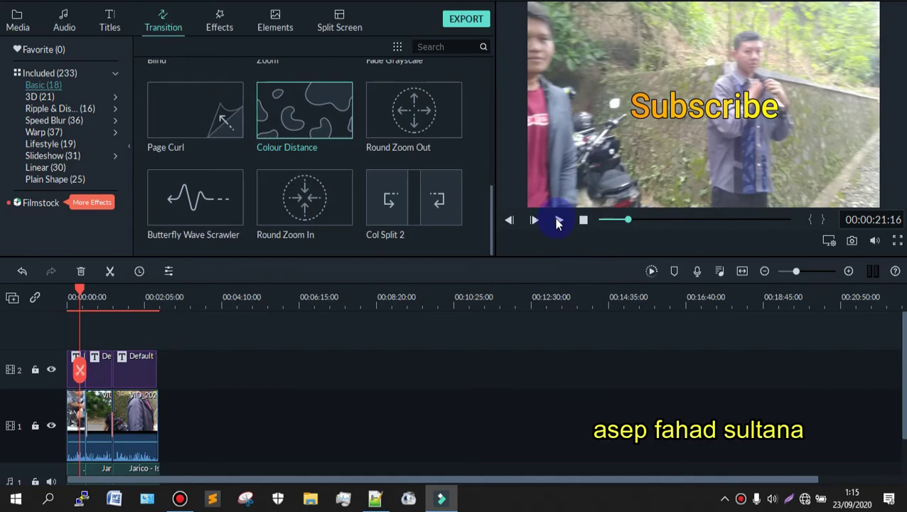
left_click(535, 220)
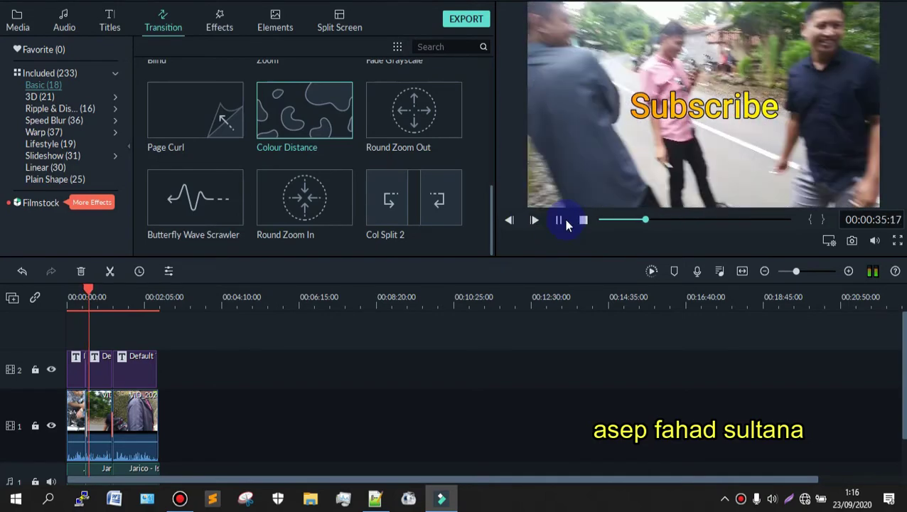
left_click(560, 221)
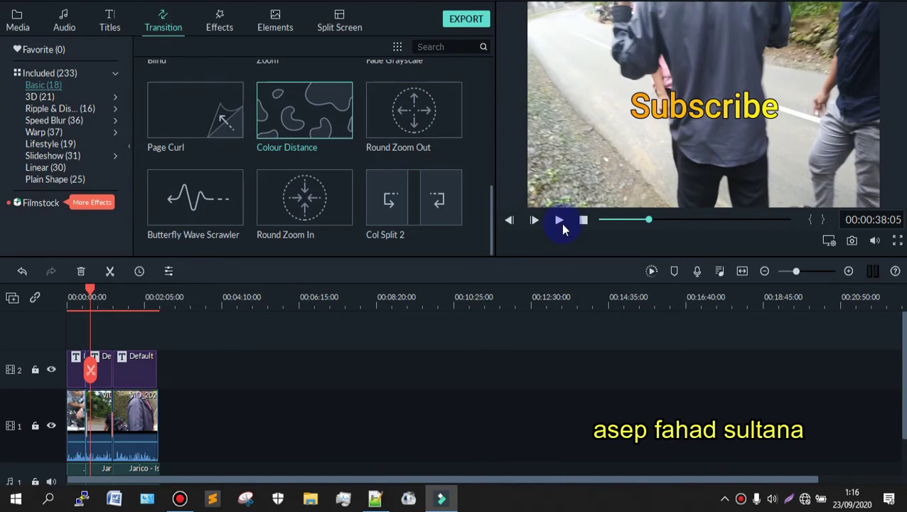
left_click_drag(90, 289, 110, 290)
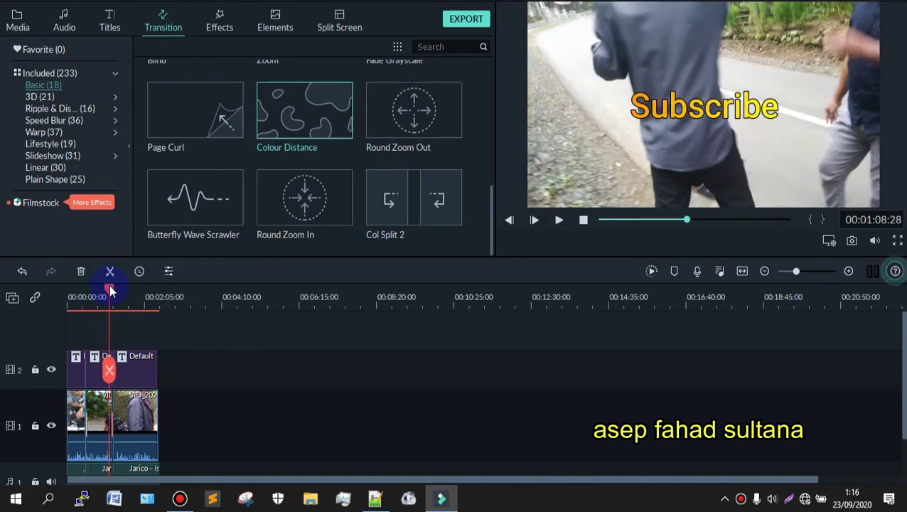
left_click(559, 220)
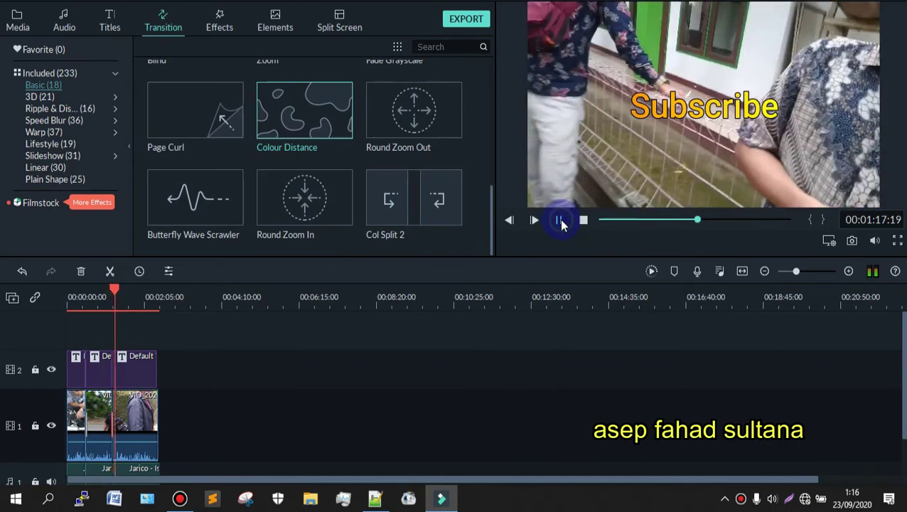
left_click(560, 223)
Replace the transition at the second cut on video track 1 with Page Curl from the Basic category
scroll(272, 167, "up", 5)
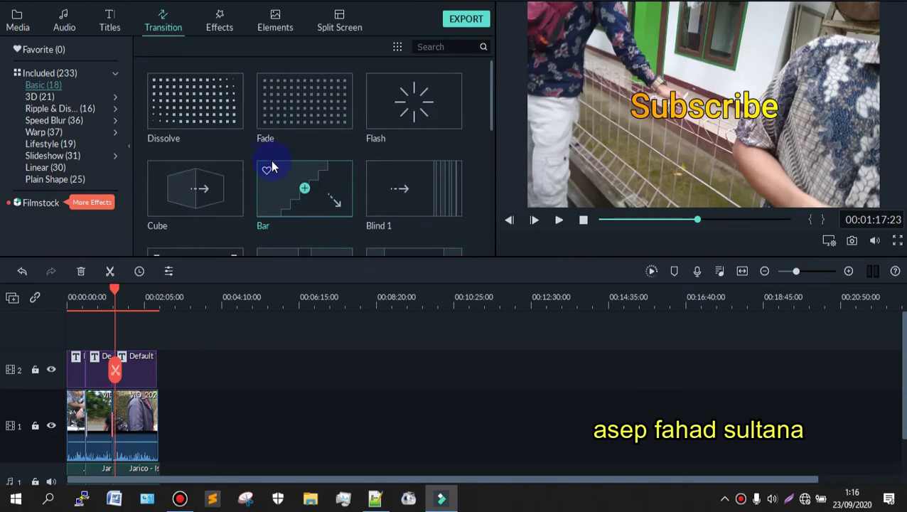
left_click(38, 96)
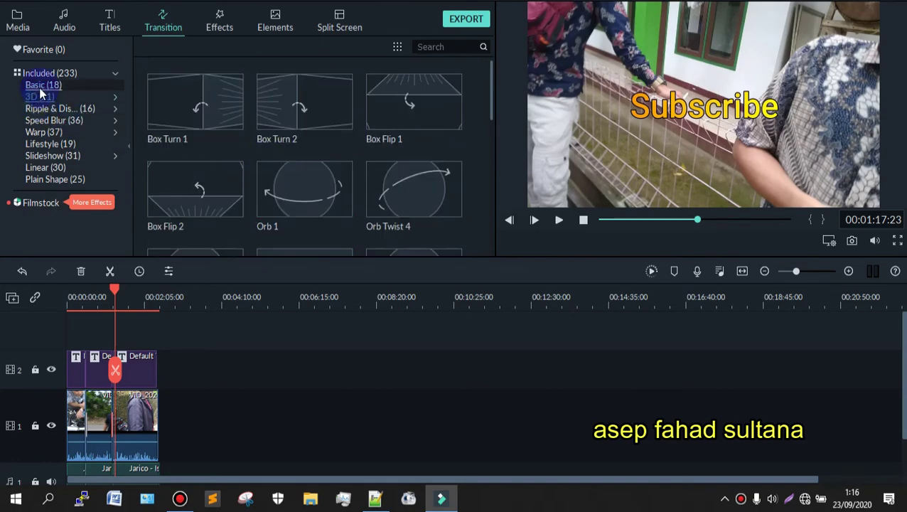
left_click(39, 85)
scroll(293, 184, "down", 5)
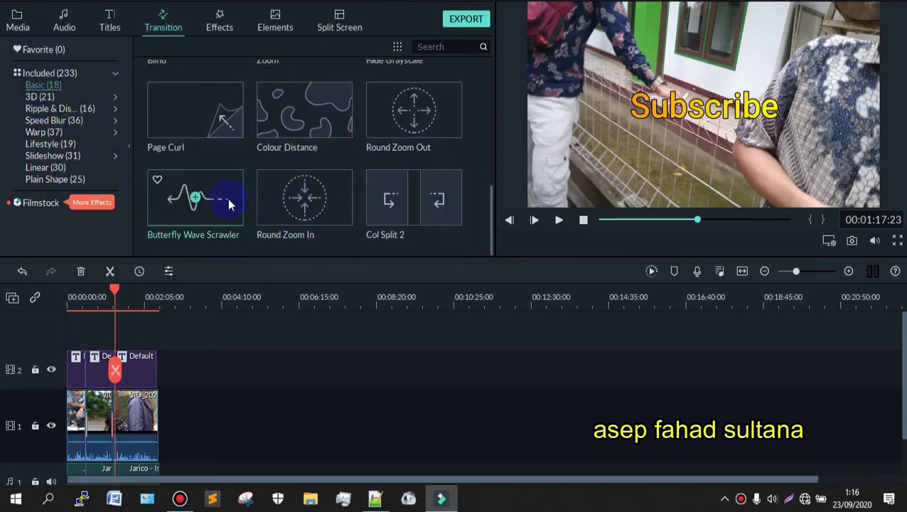
left_click_drag(181, 101, 112, 327)
Play across the second cut to check the Page Curl transition, and return the playhead to 00:00:11:25
left_click_drag(115, 292, 111, 291)
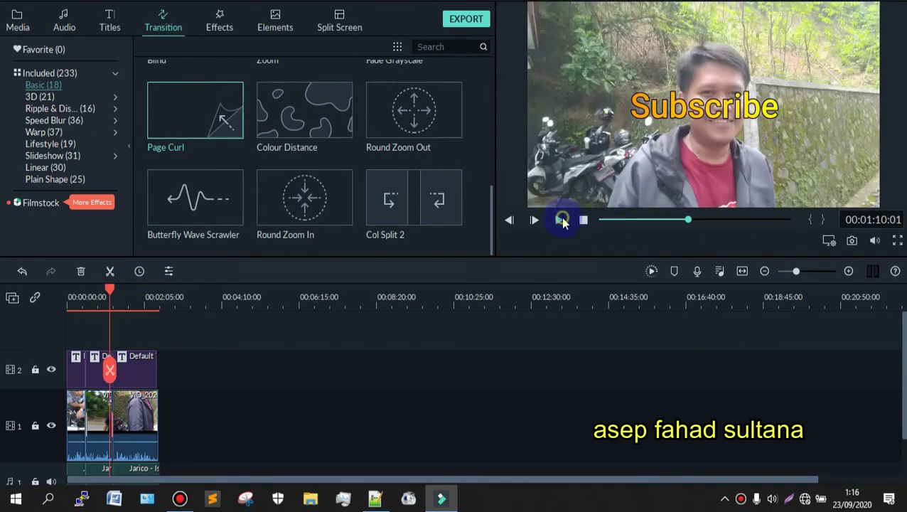
left_click(559, 220)
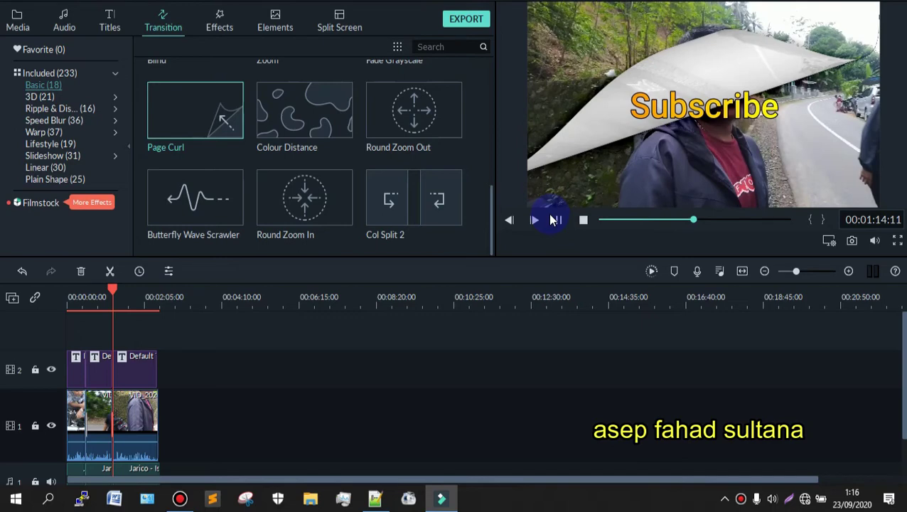
left_click(555, 220)
left_click(558, 222)
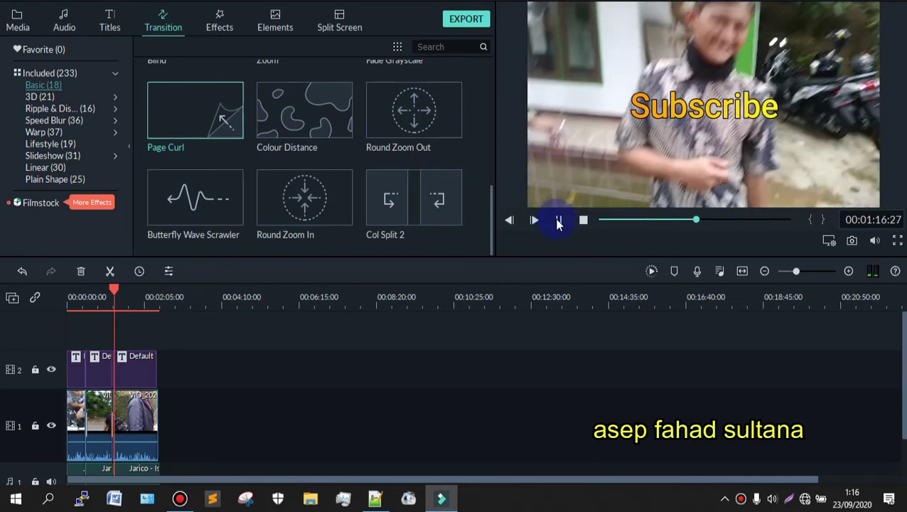
left_click(558, 222)
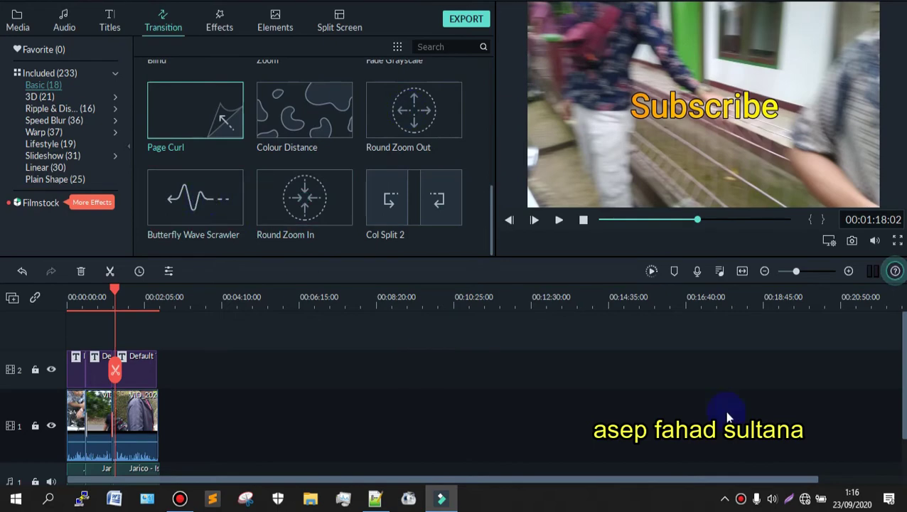
left_click_drag(904, 335, 899, 310)
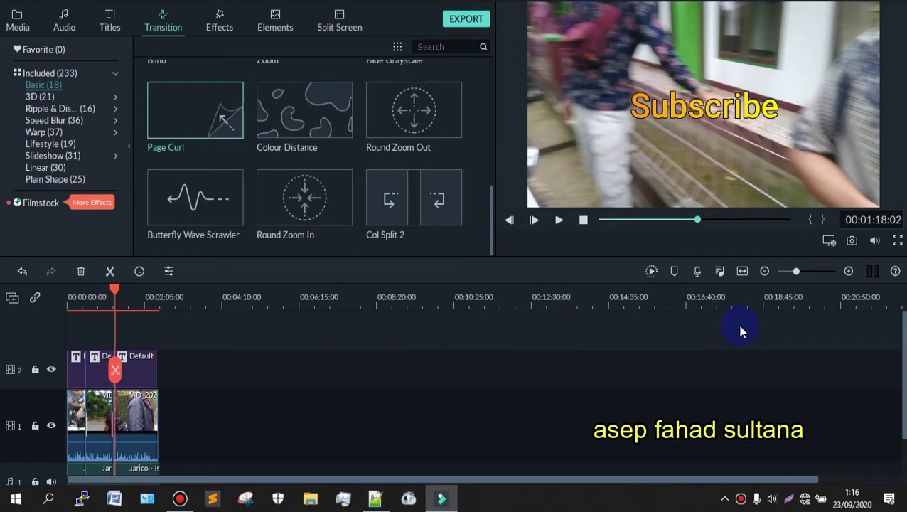
left_click_drag(116, 290, 73, 291)
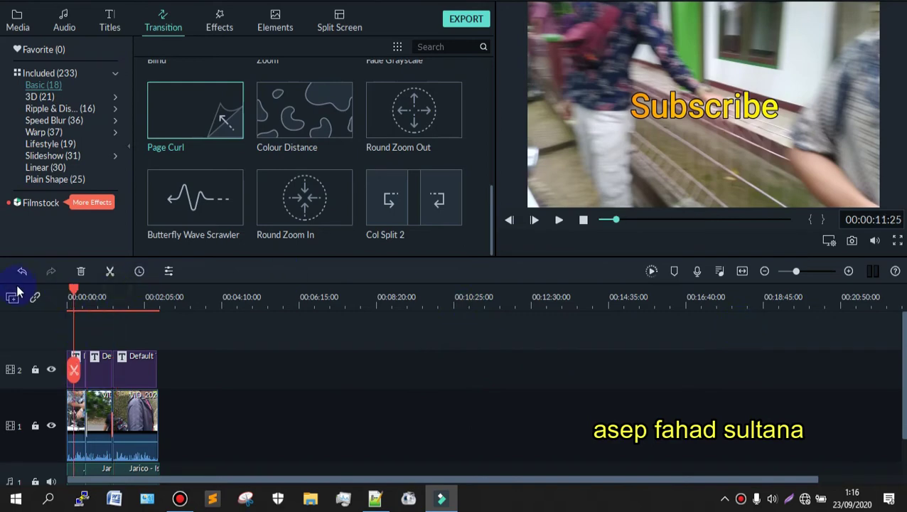
mouse_move(142, 331)
left_mouse_down()
mouse_move(182, 331)
mouse_move(150, 330)
left_mouse_up()
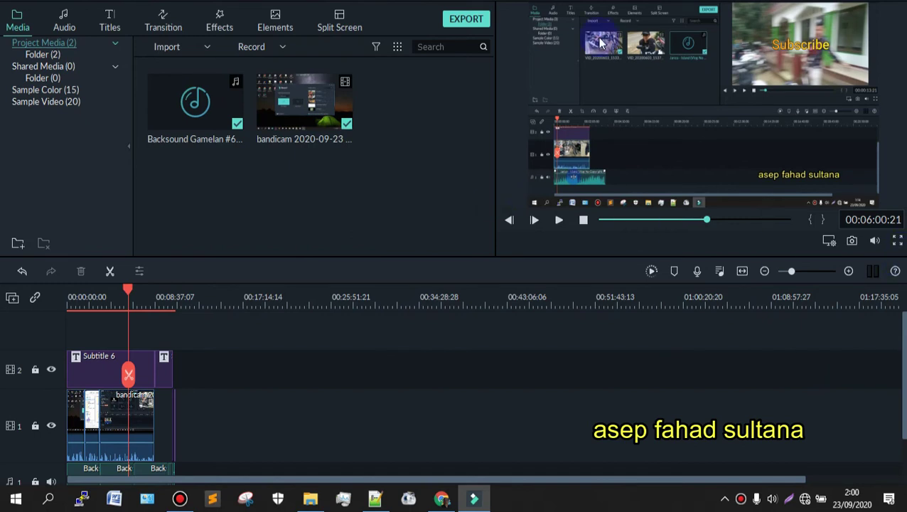
Open the export settings for a local MP4 file and name the video "tutorial"
left_click(457, 22)
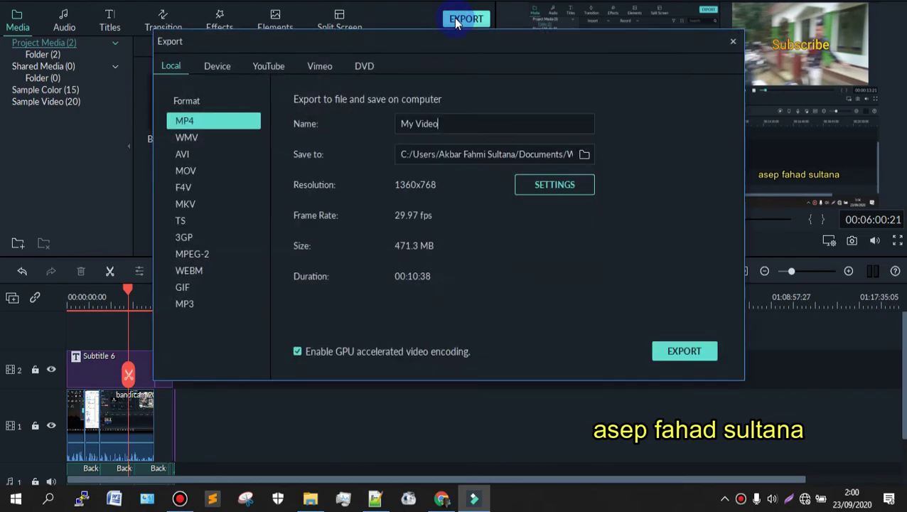
left_click(462, 125)
double_click(415, 123)
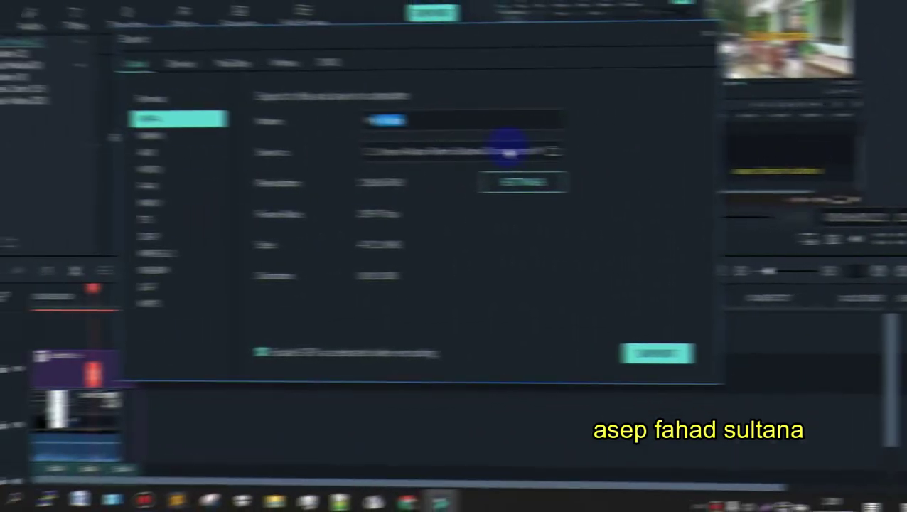
key("BackSpace")
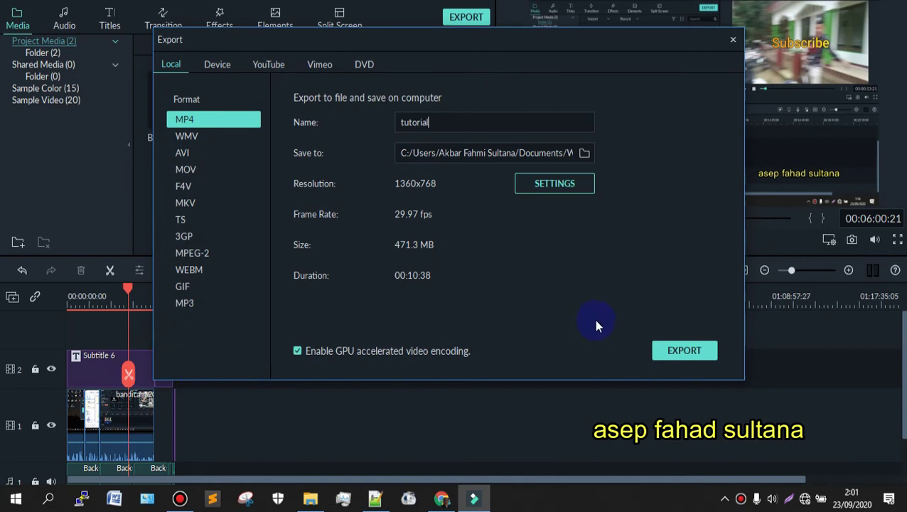
Accept the Better quality preset in the MP4 export settings and start exporting the video
left_click(588, 184)
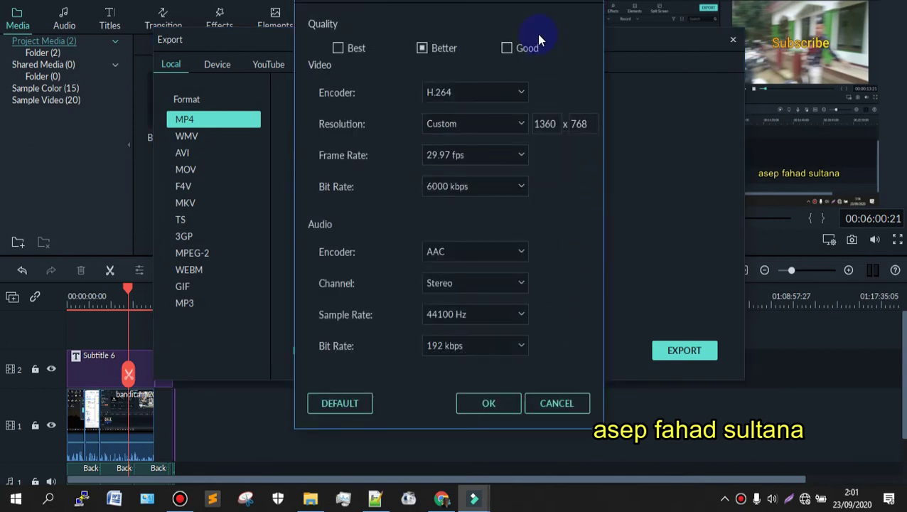
left_click(489, 403)
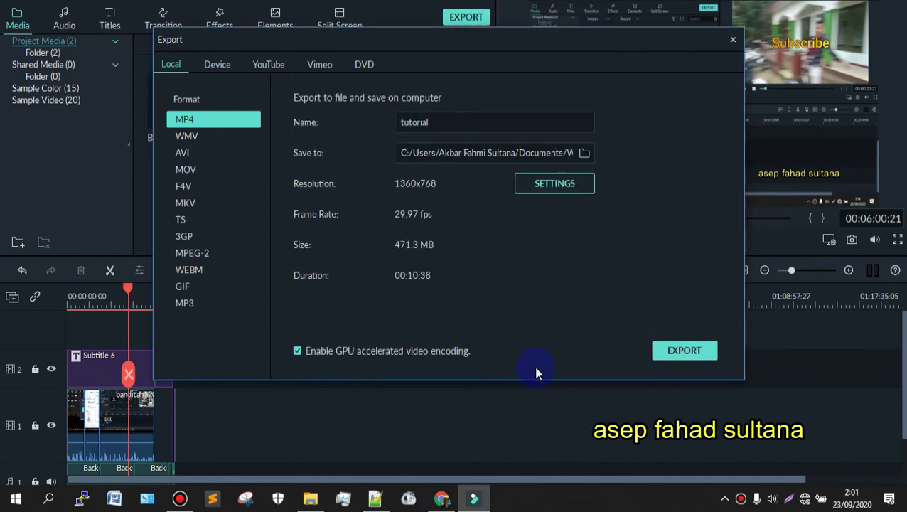
left_click(681, 351)
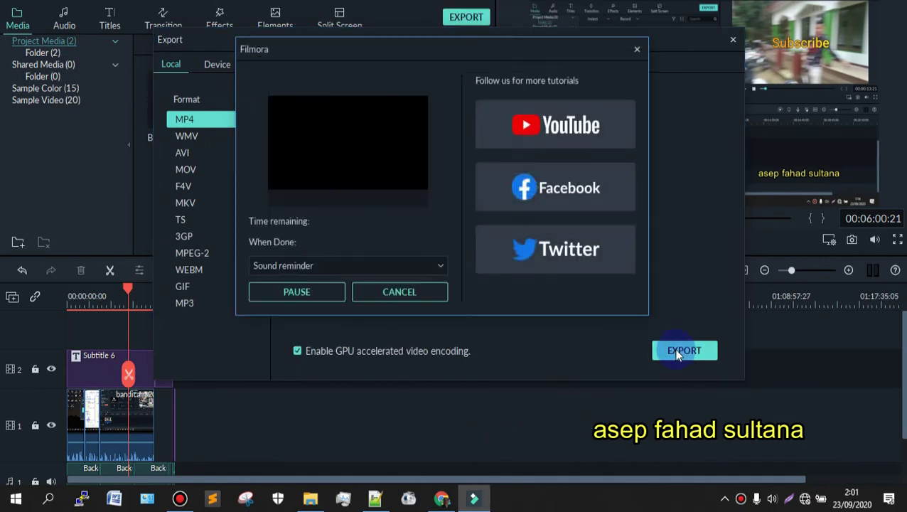